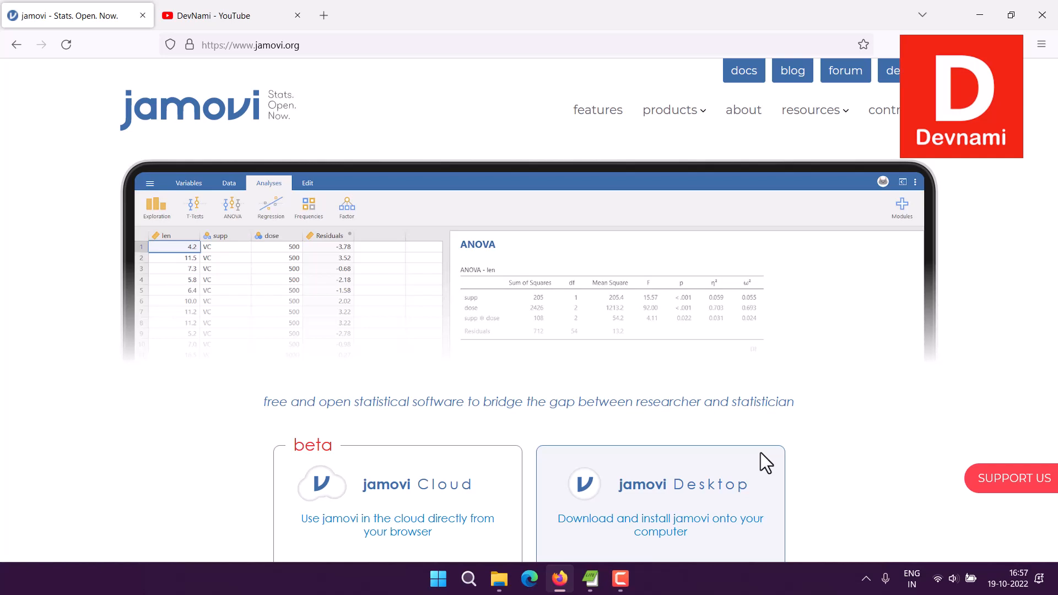
Step: Search the web for r-language in a new browser tab and read the R Project's introduction to R
click(332, 20)
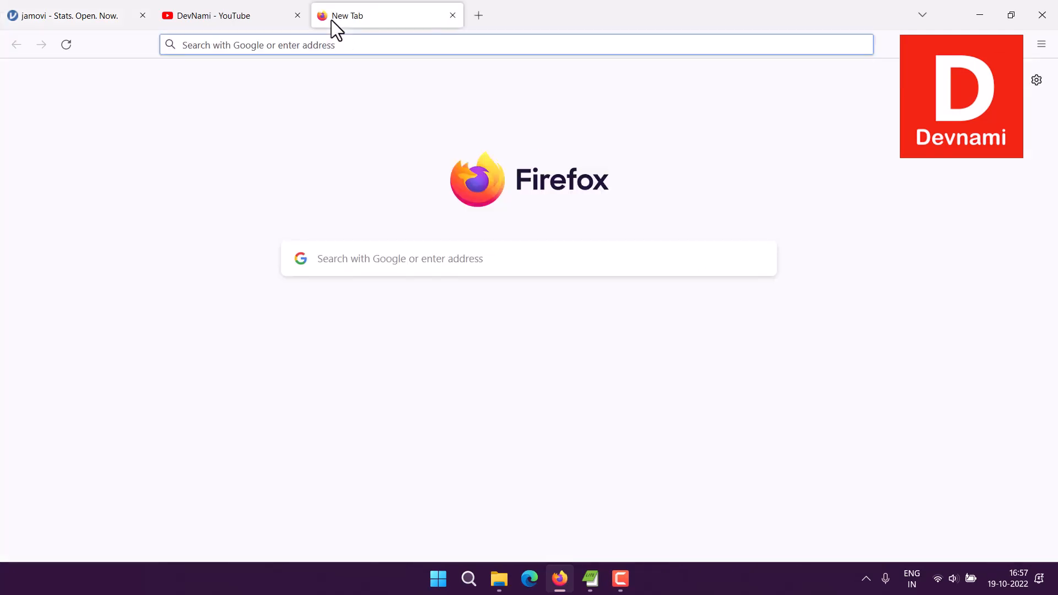
text(r-language)
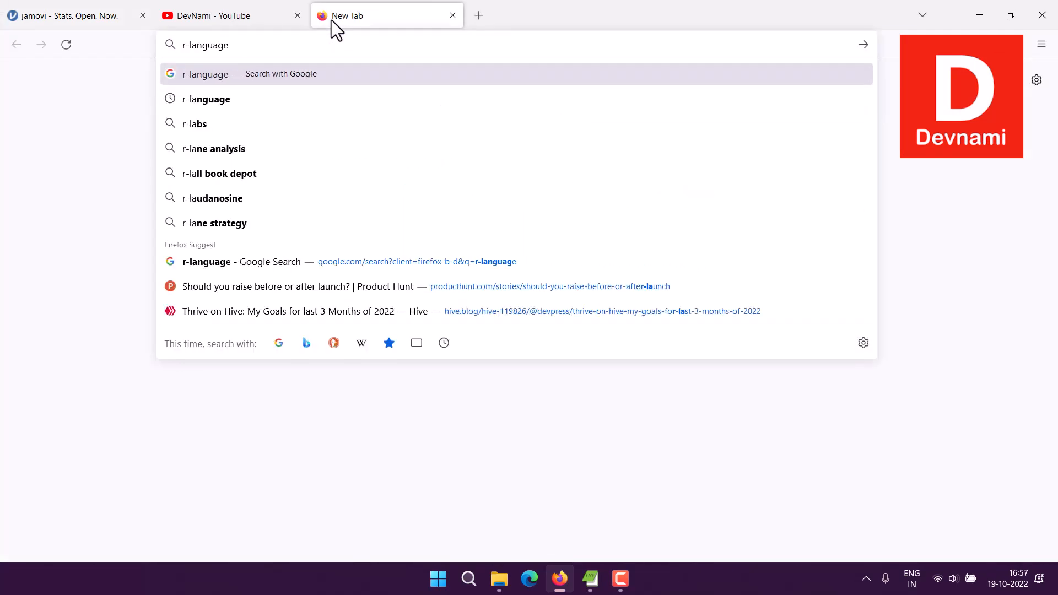
key(Return)
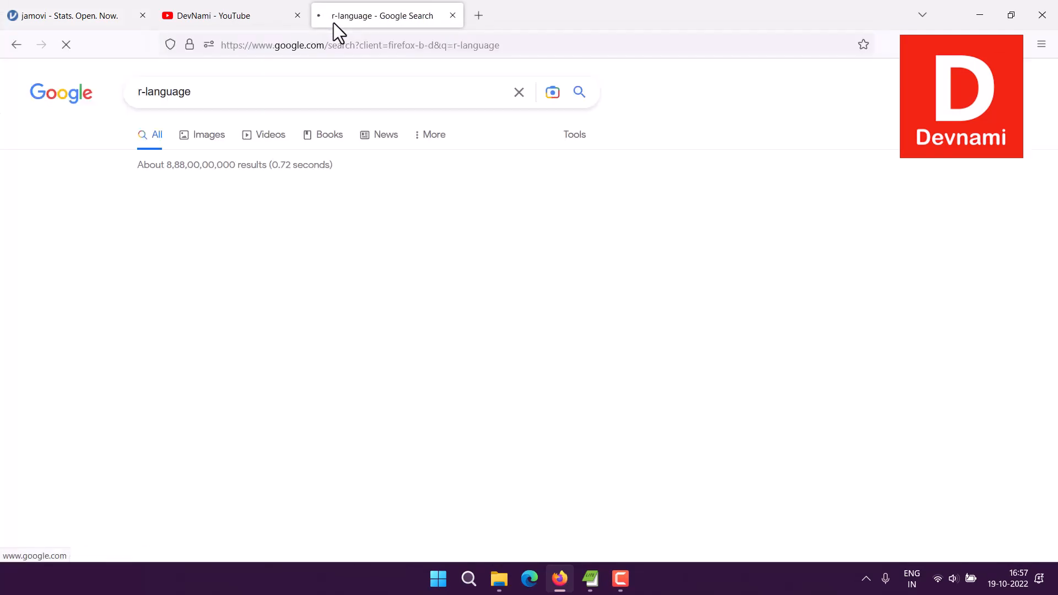
click(194, 218)
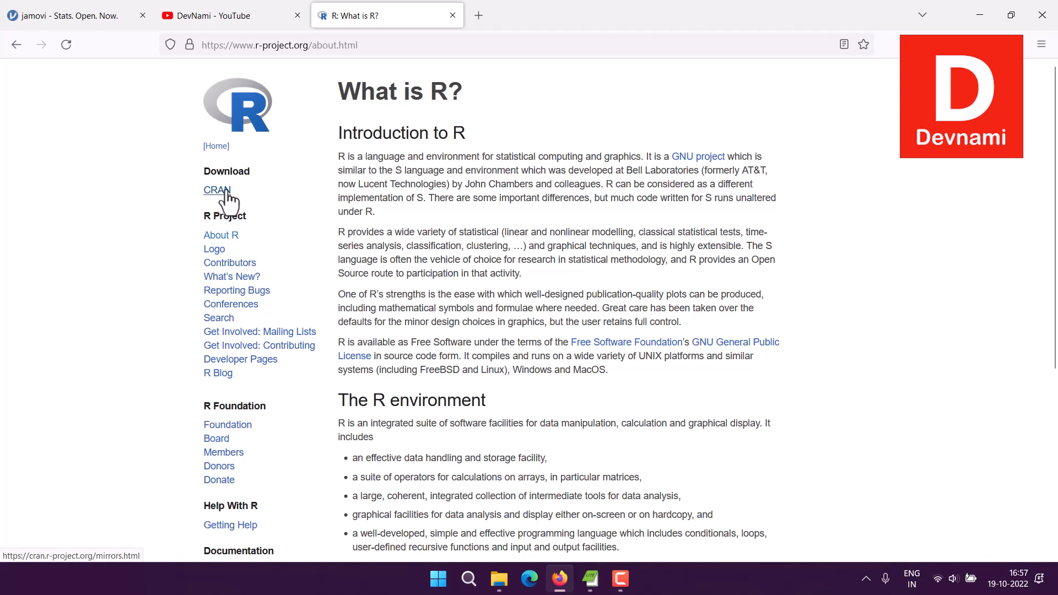
drag(339, 157, 414, 207)
click(415, 208)
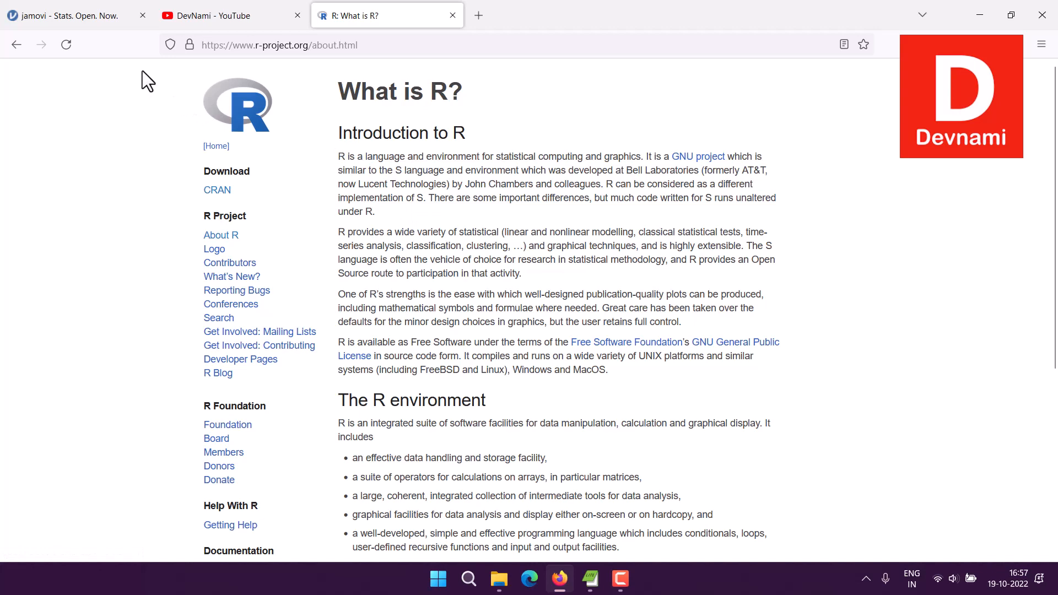
Step: Return to the jamovi website and open the download page for jamovi Desktop
click(80, 15)
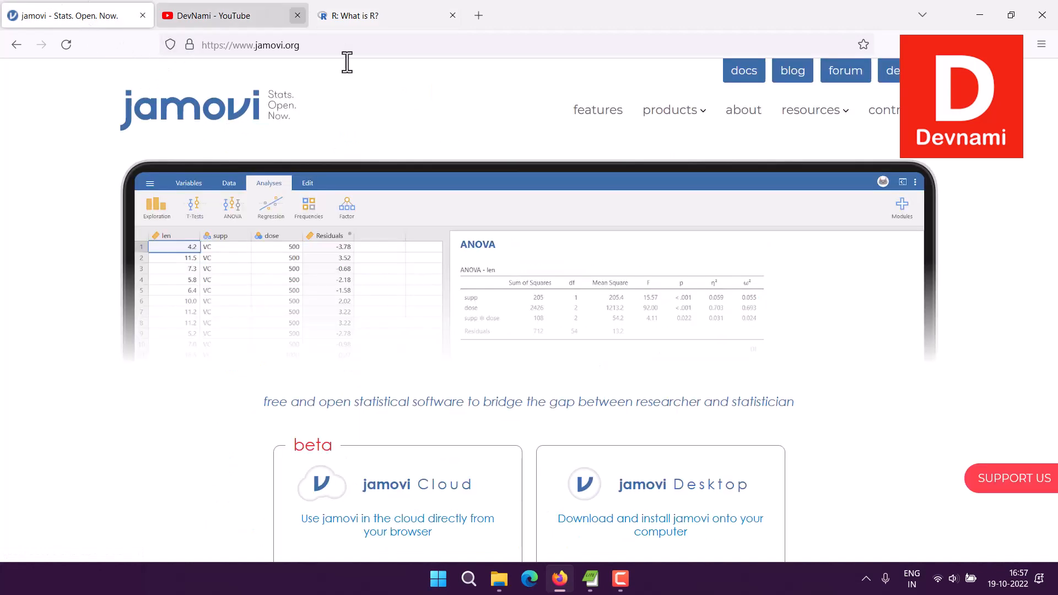
click(375, 17)
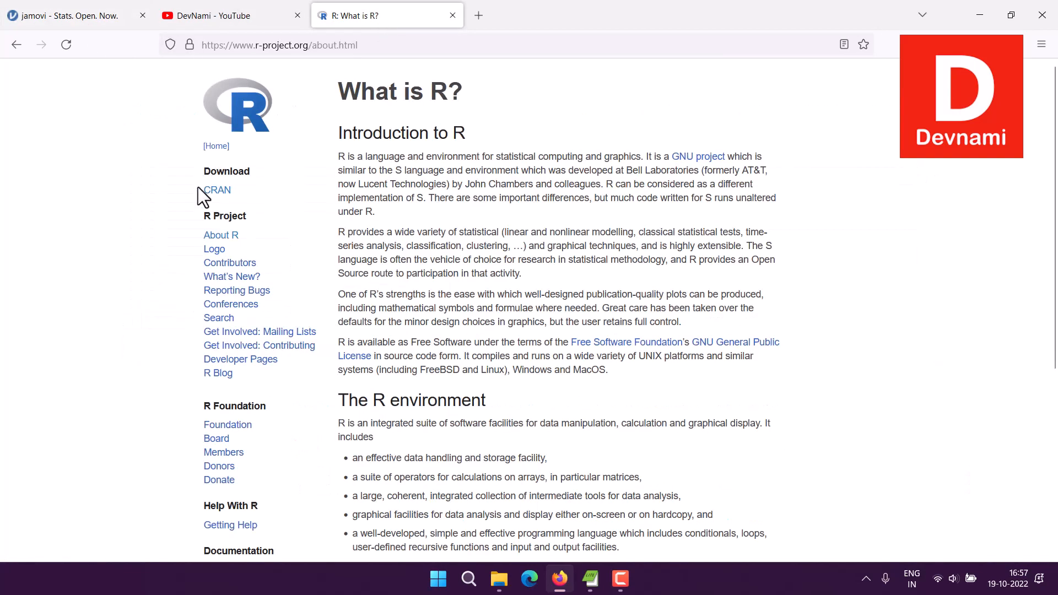
click(52, 15)
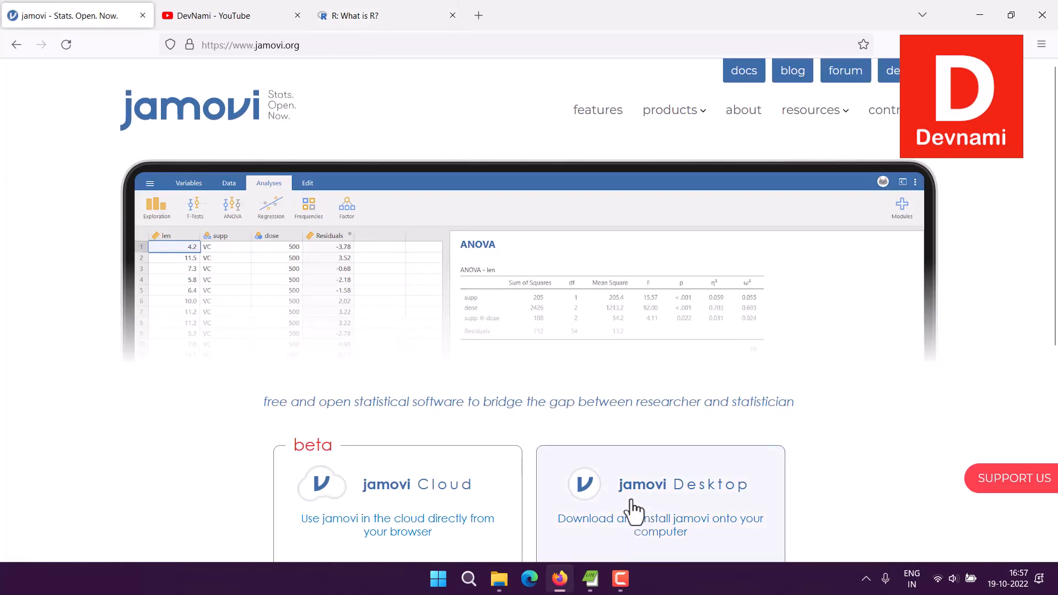
click(683, 503)
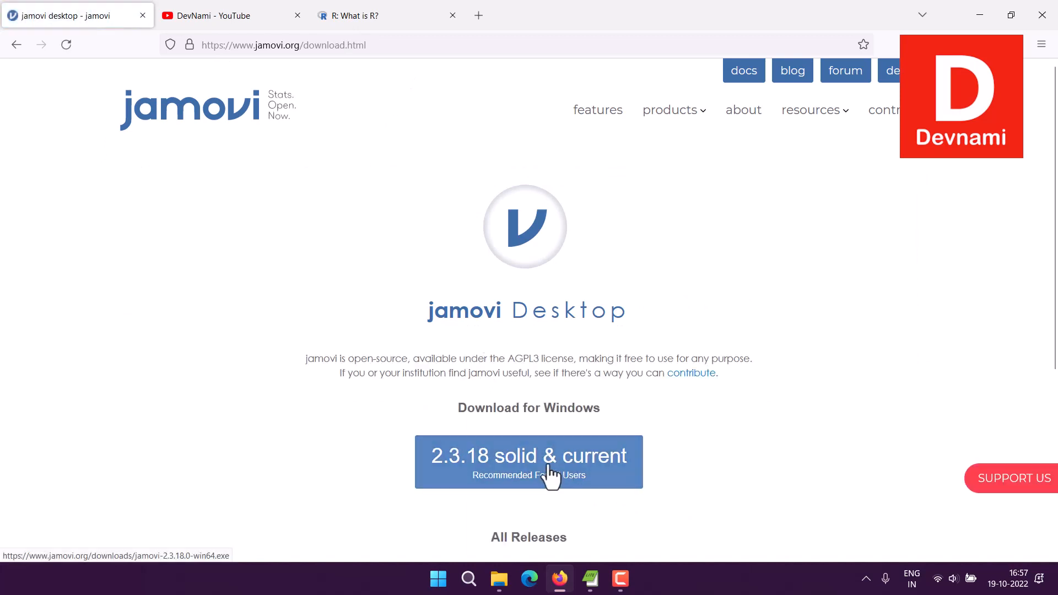
Step: Run the jamovi-2.3.18.0-win64 installer from the desktop and complete the setup
click(978, 21)
drag(1020, 422, 290, 176)
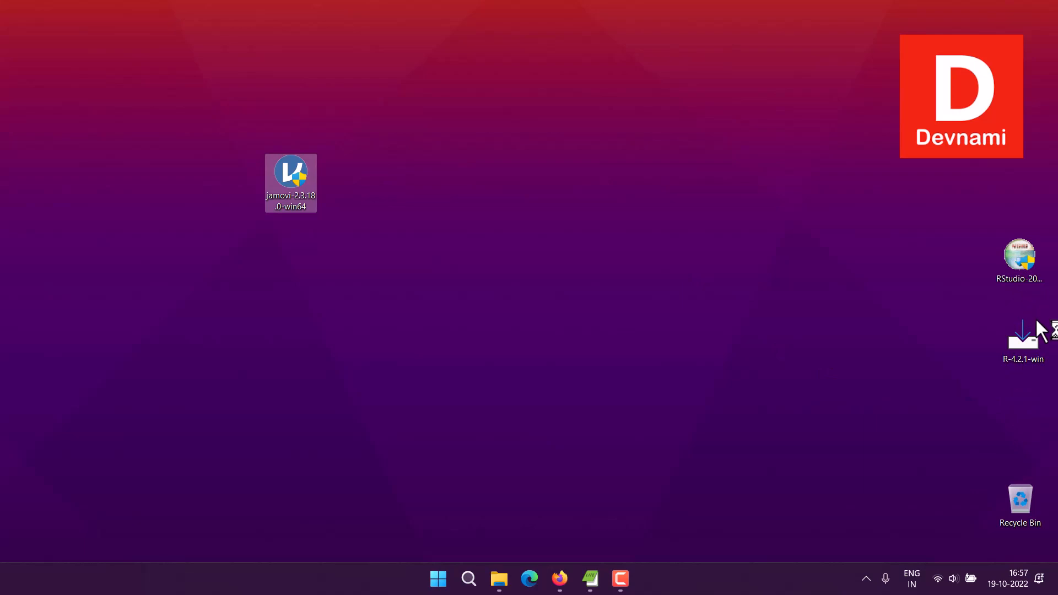
click(389, 408)
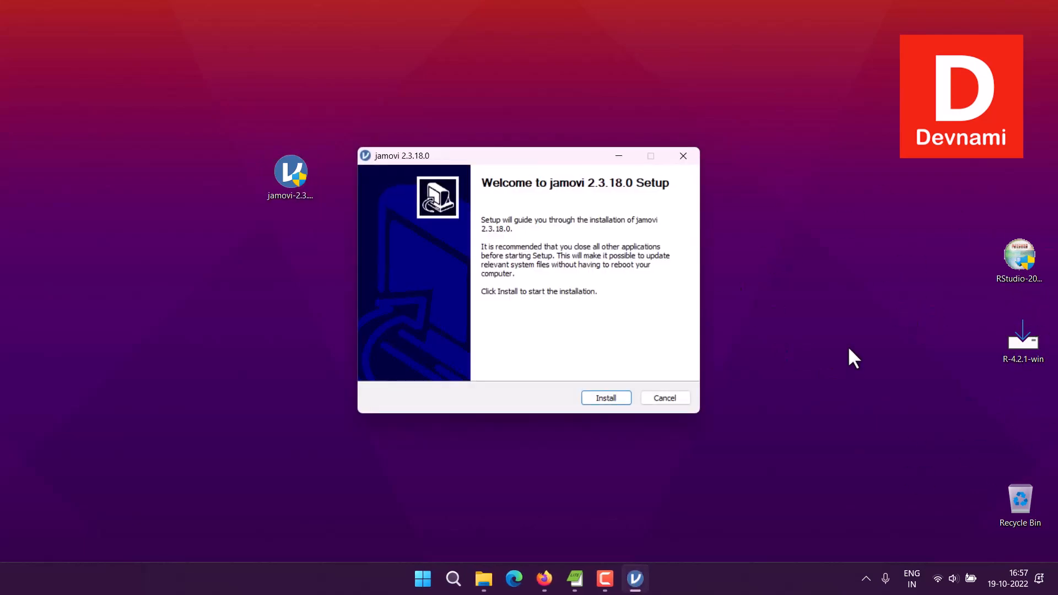
click(606, 398)
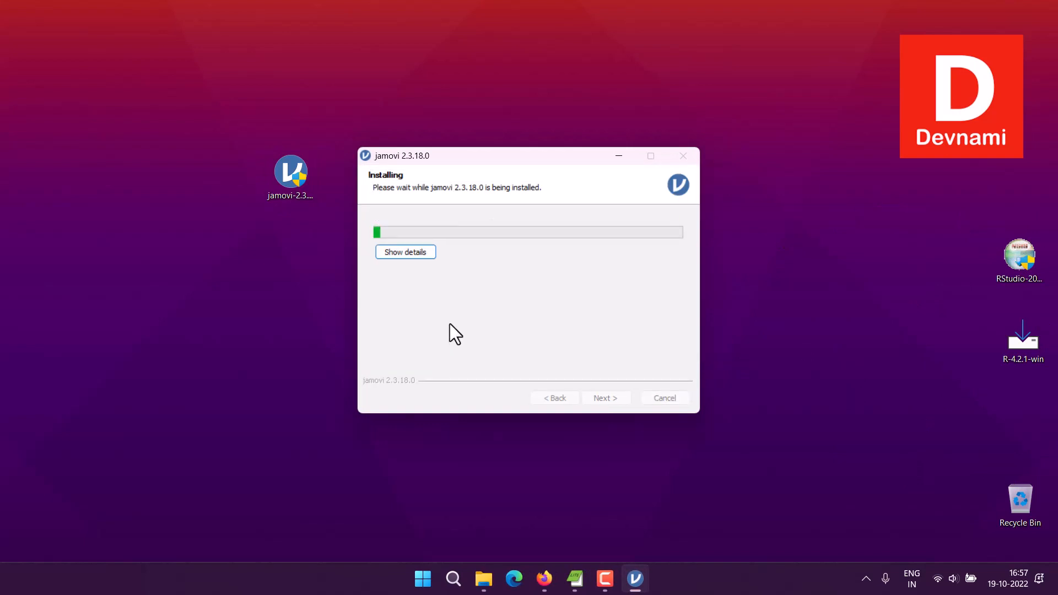
click(416, 258)
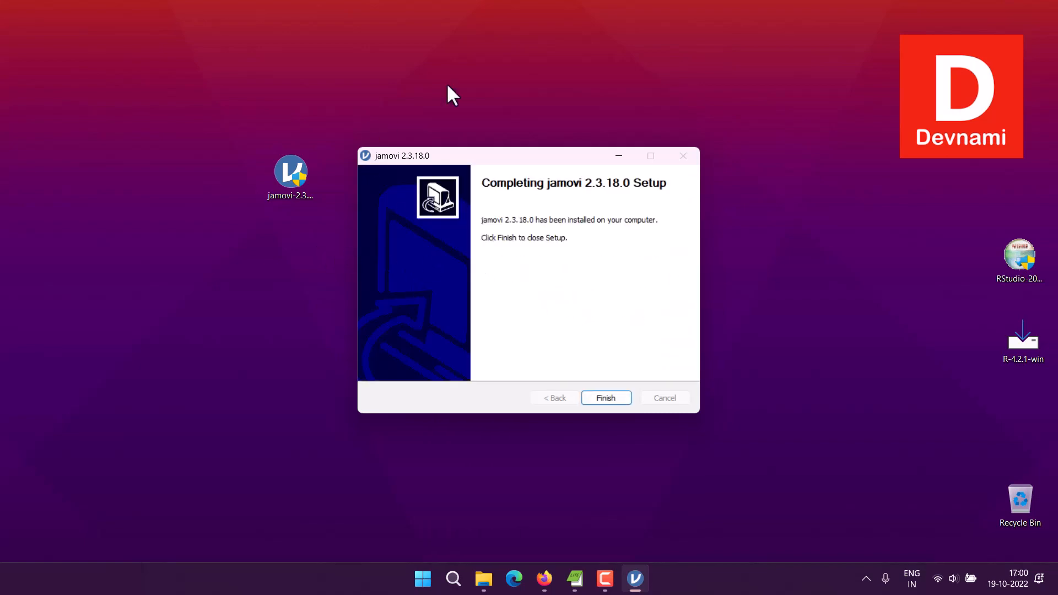
click(587, 400)
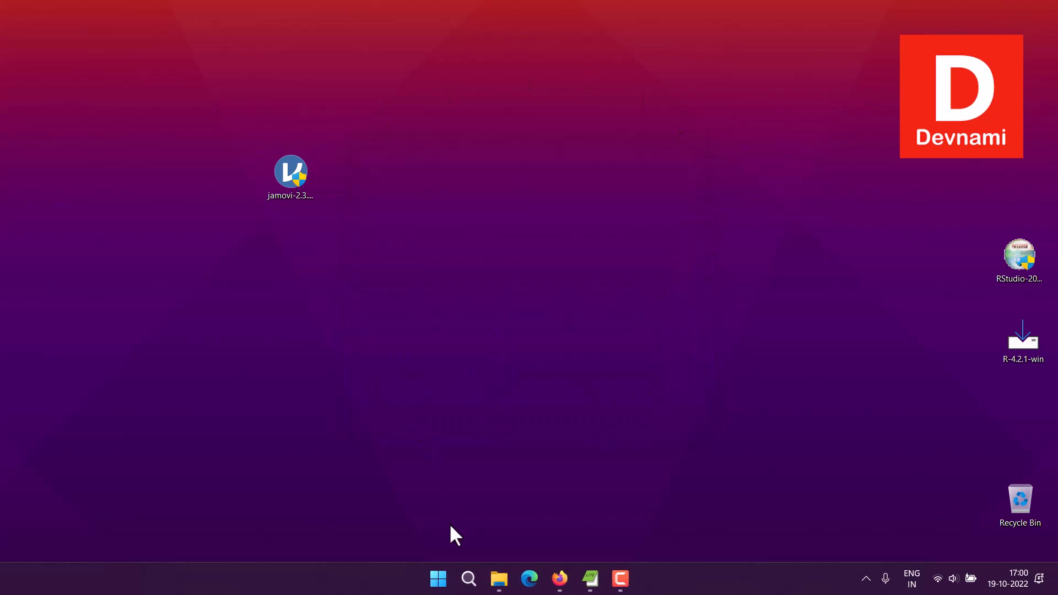
Step: Find jamovi 2.3.18 among the installed apps, launch it, and move its installer icon back beside the other desktop icons
click(438, 579)
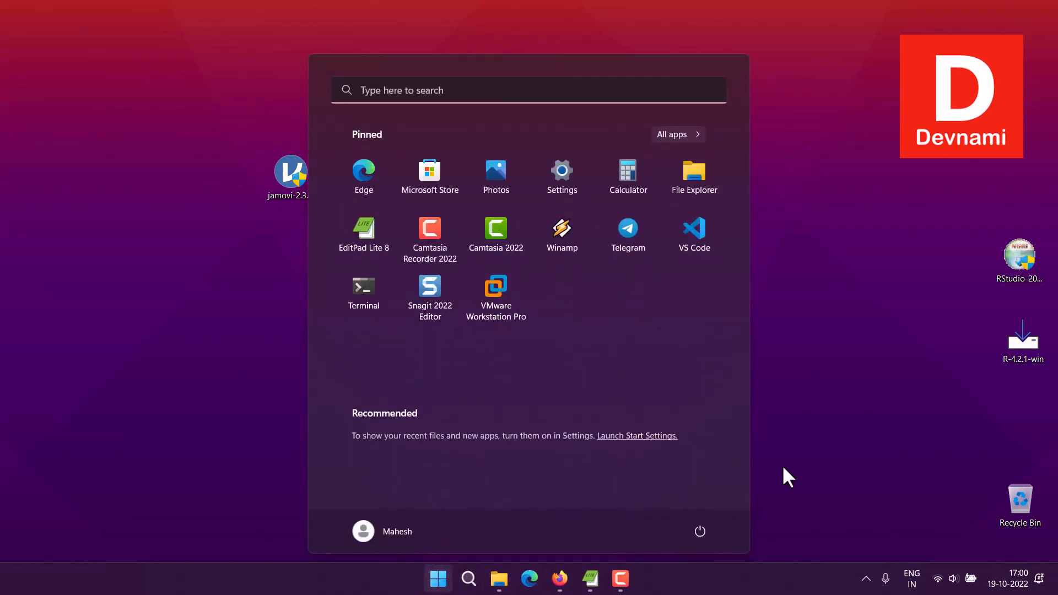
click(690, 137)
scroll(612, 243, down, 10)
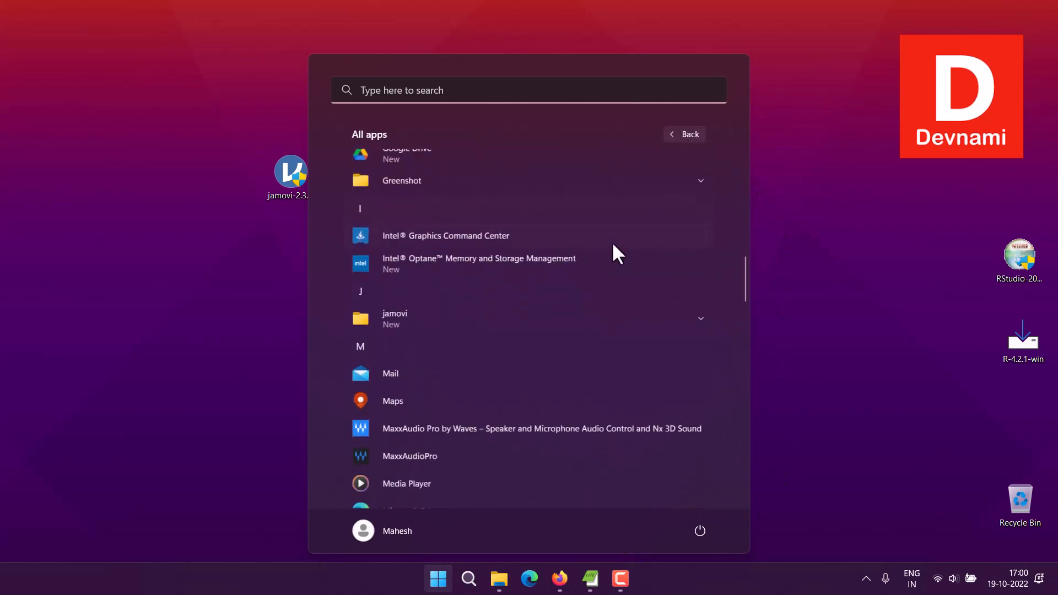
scroll(611, 243, down, 6)
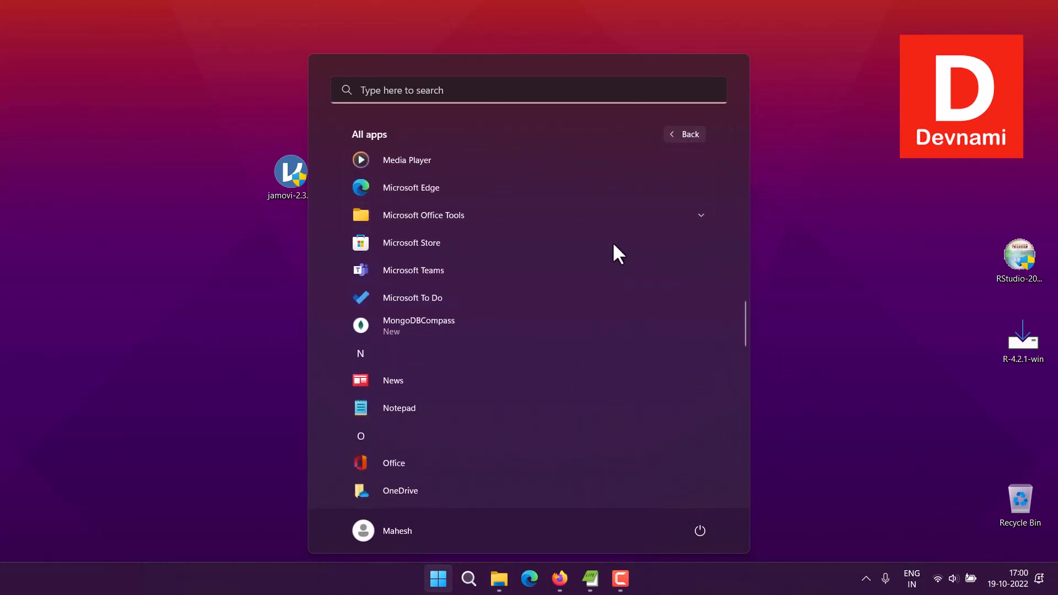
scroll(613, 245, down, 7)
scroll(614, 244, up, 8)
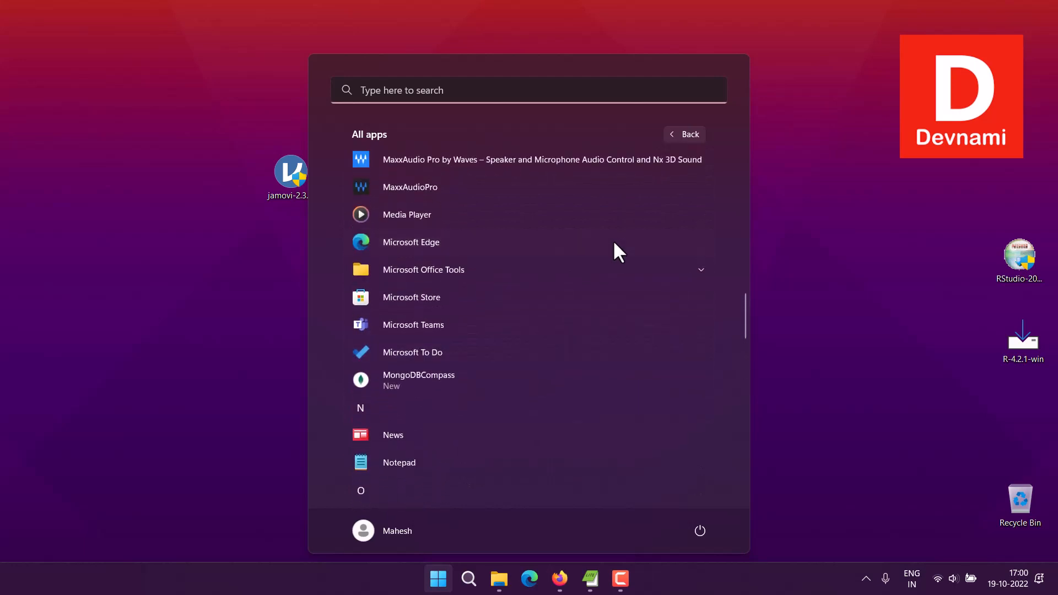
click(432, 91)
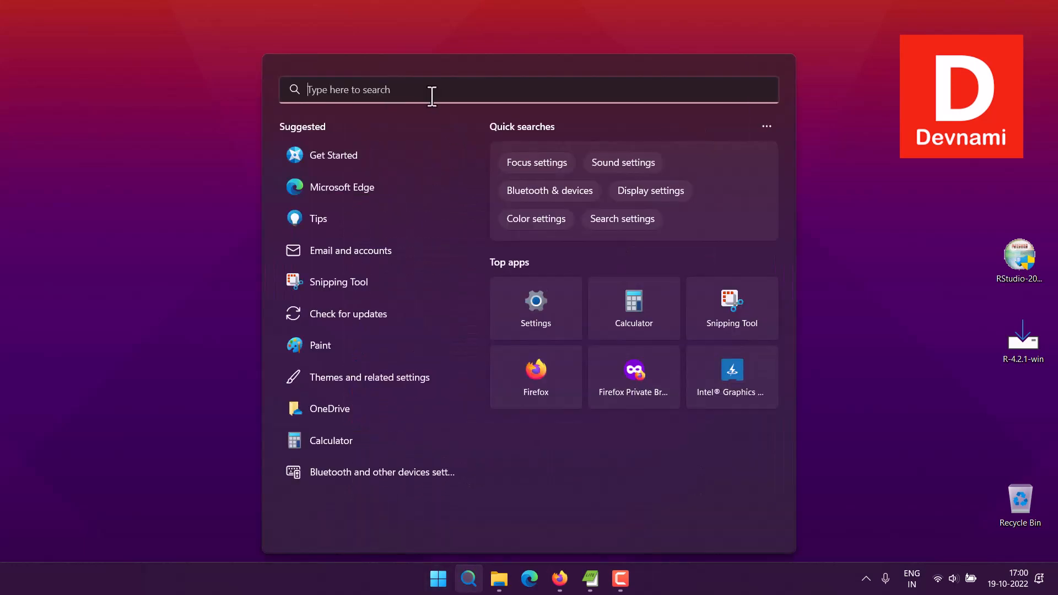
text(jamovi 2.3.18)
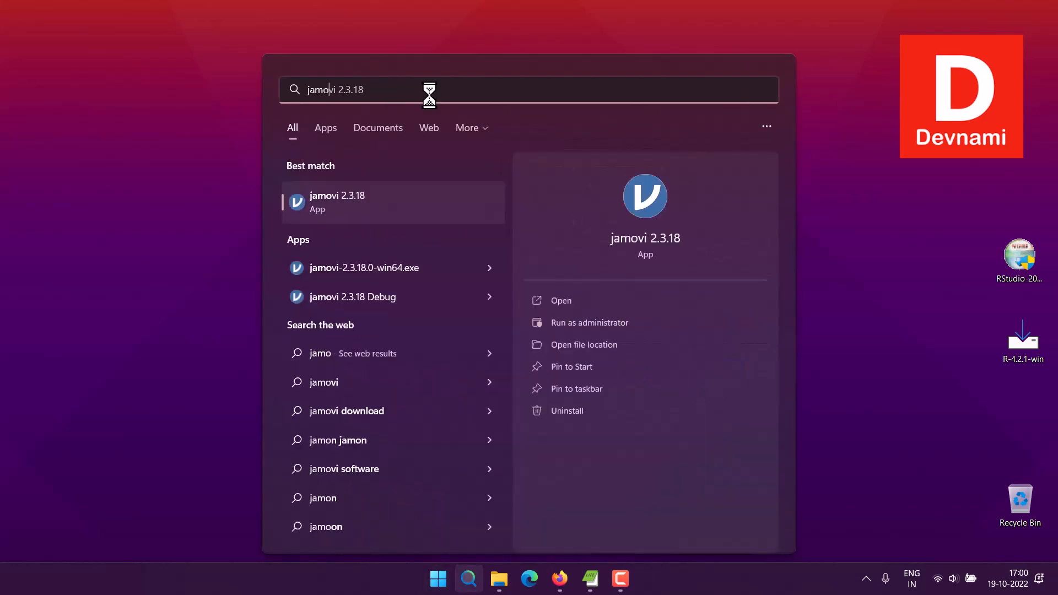
click(560, 300)
drag(291, 176, 1018, 409)
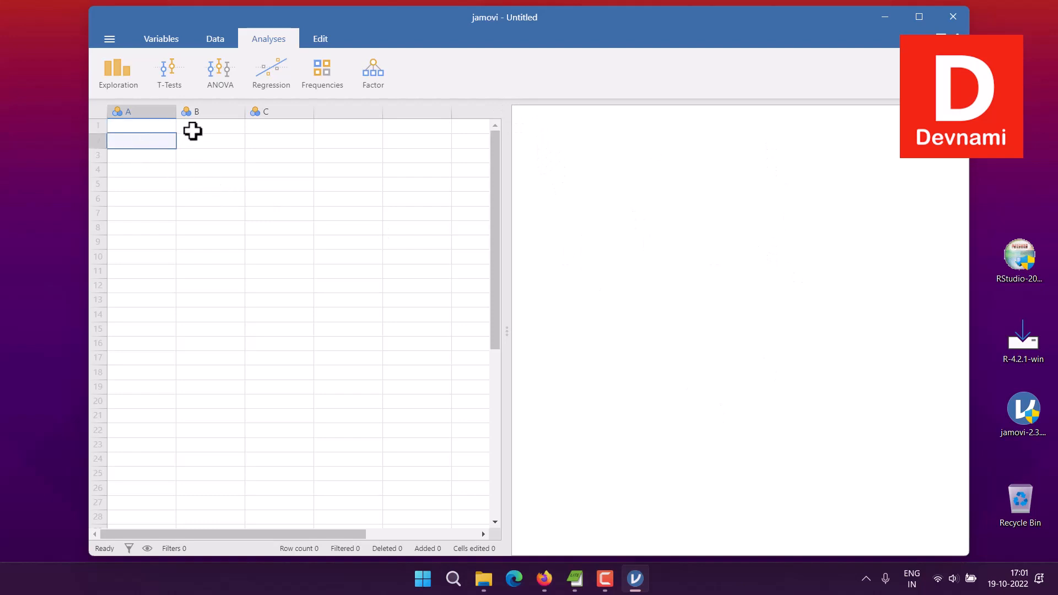
click(215, 130)
click(269, 130)
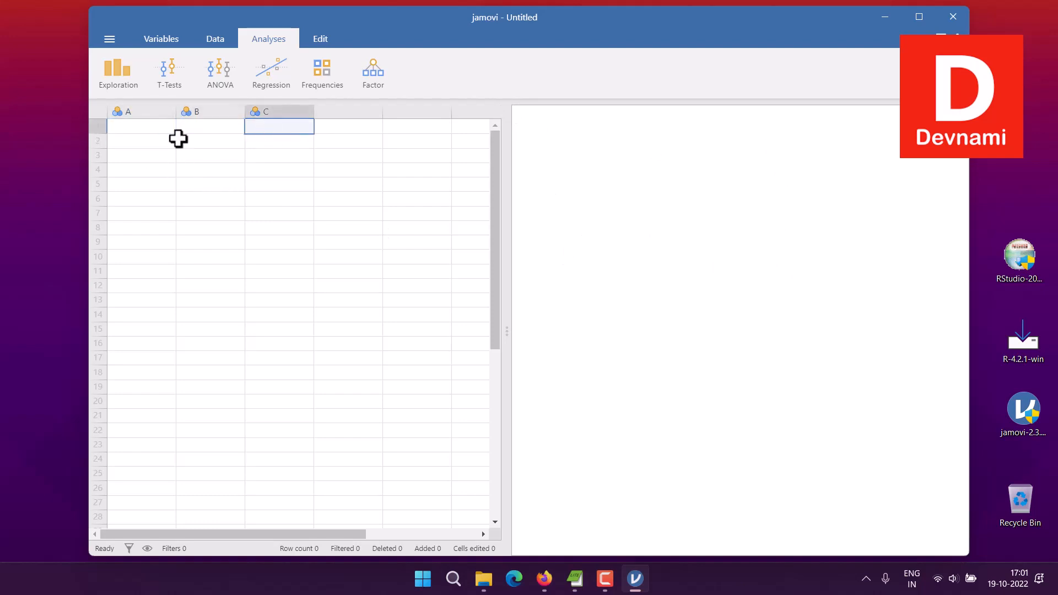
click(137, 132)
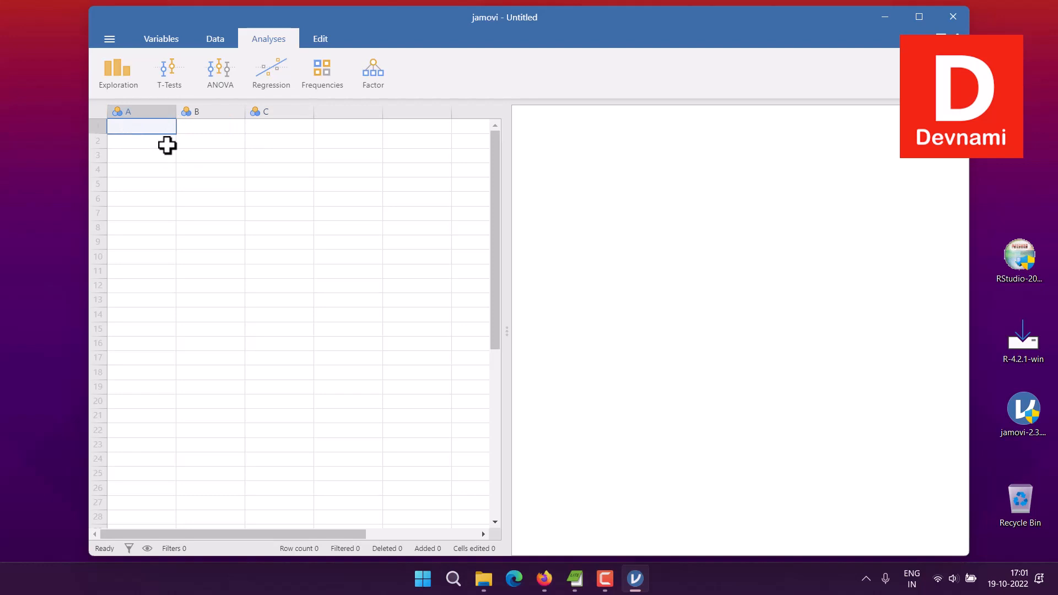
click(156, 142)
click(153, 130)
Step: Show the list of variables and select only variable A
click(159, 40)
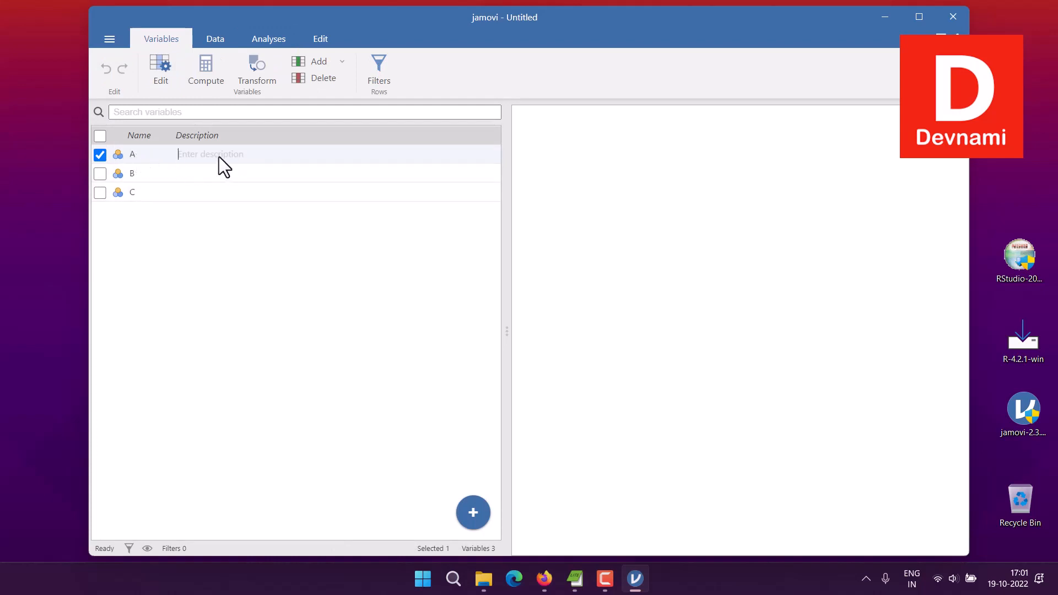
click(207, 179)
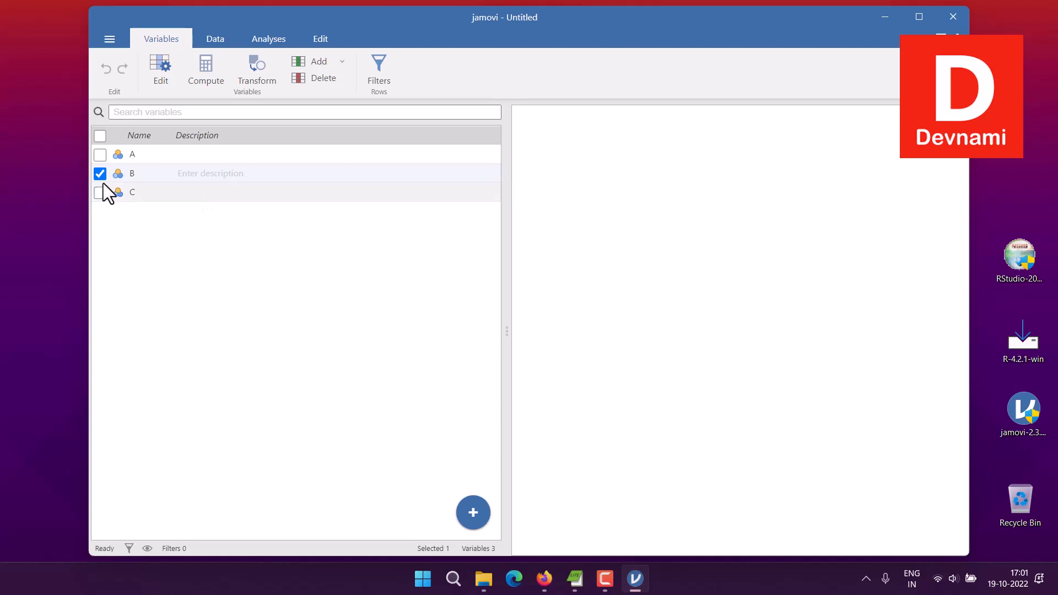
click(100, 154)
click(100, 173)
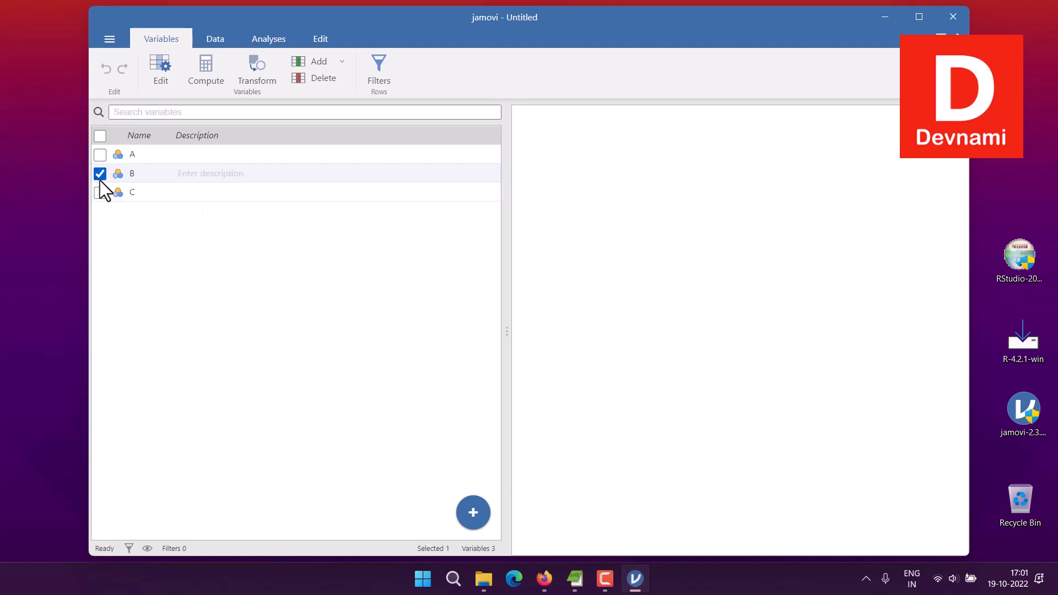
click(100, 155)
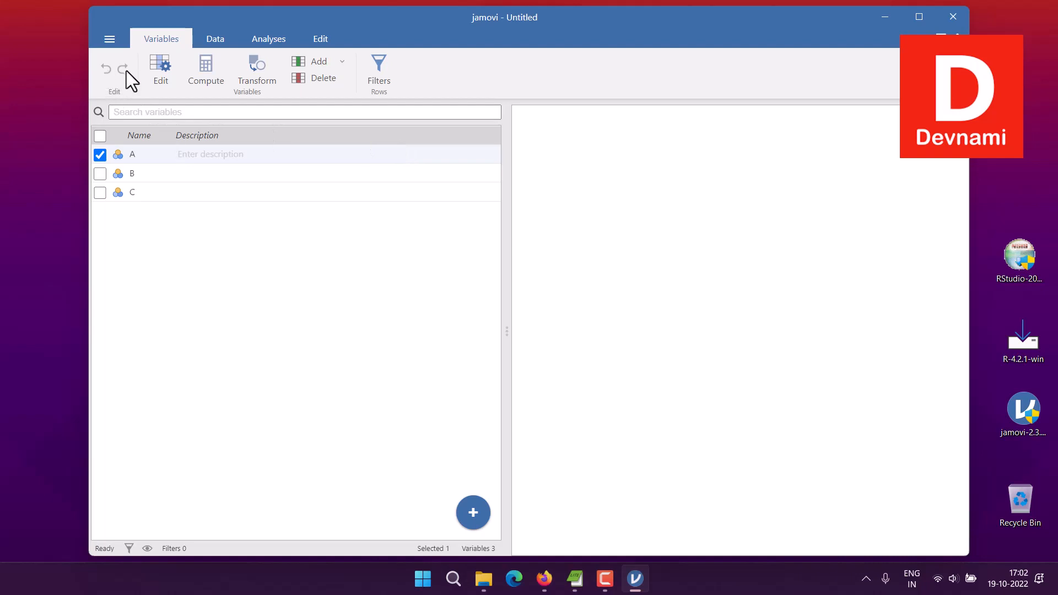
Step: Examine variable A's measure type, data type and missing values settings, and close the variable editor
click(157, 75)
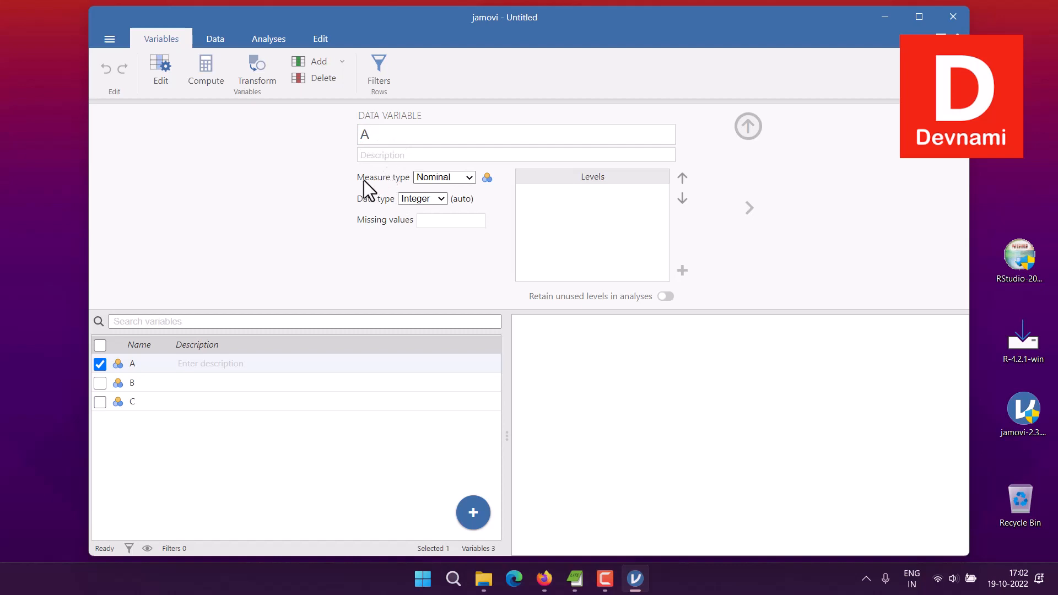
click(460, 177)
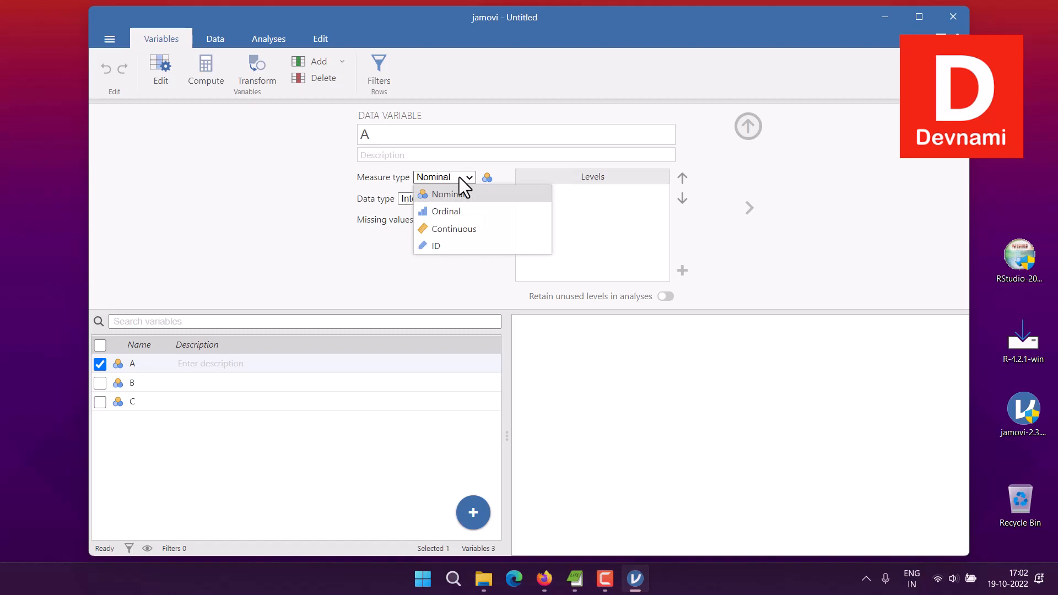
click(458, 187)
click(423, 199)
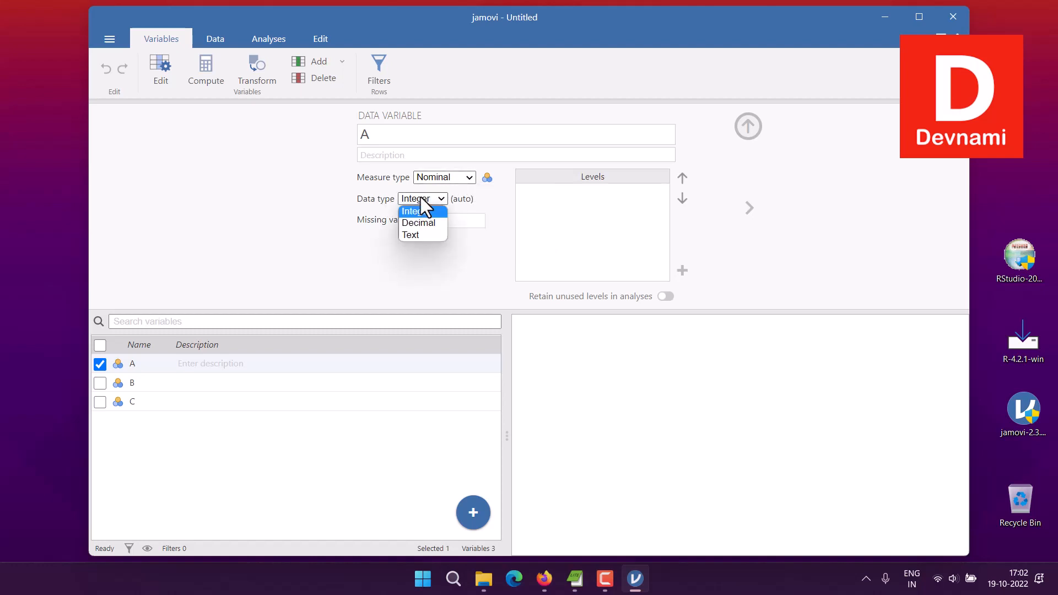
click(345, 195)
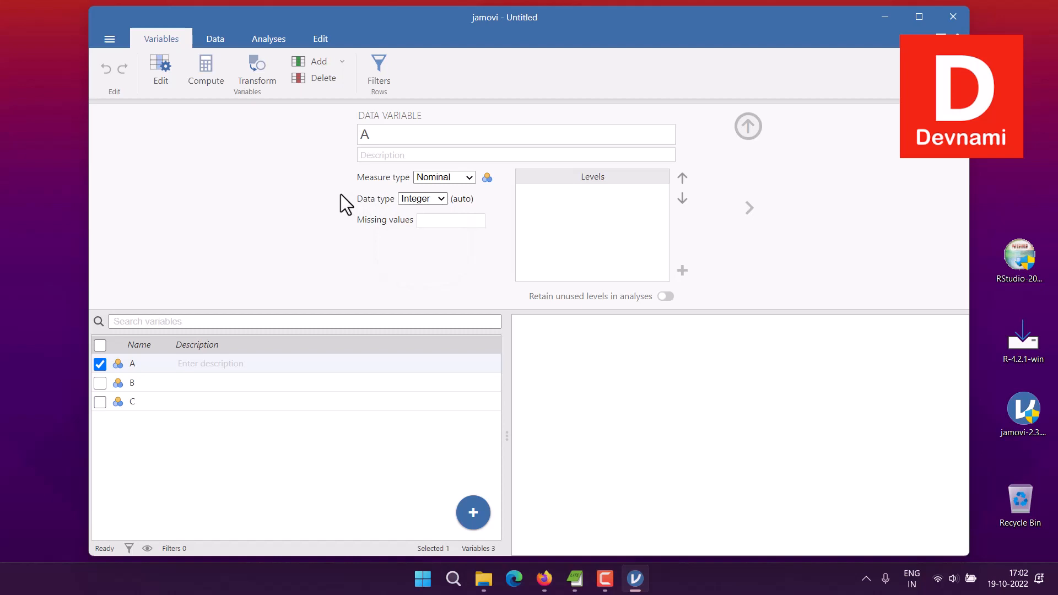
click(425, 221)
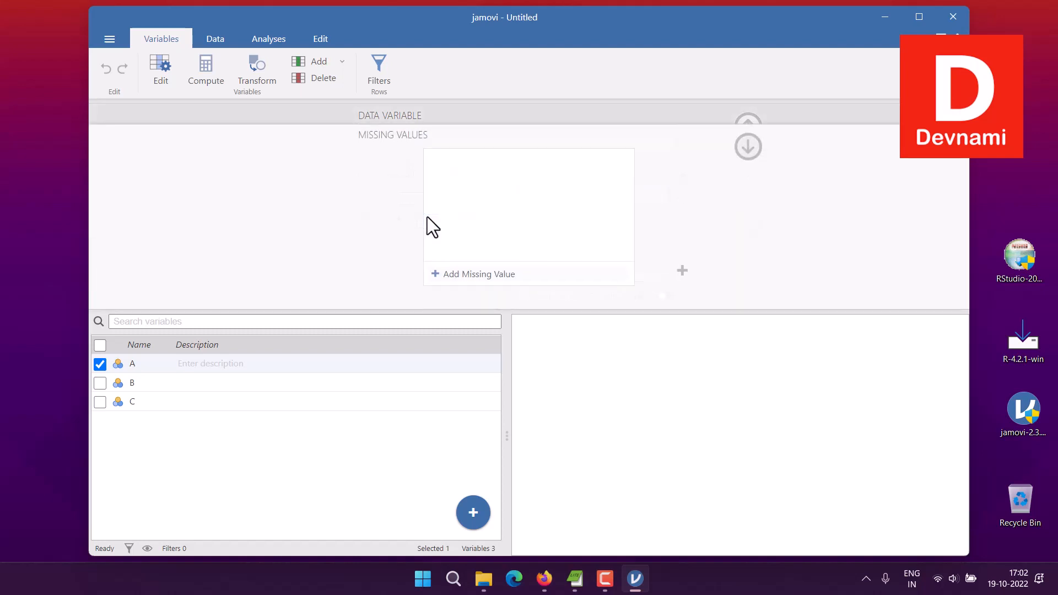
click(748, 146)
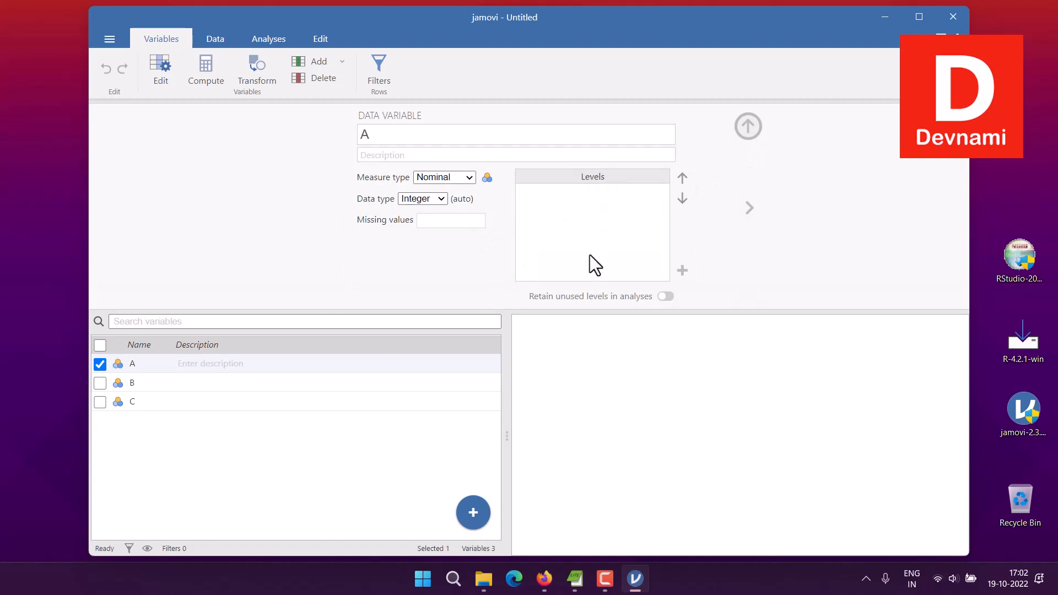
click(174, 86)
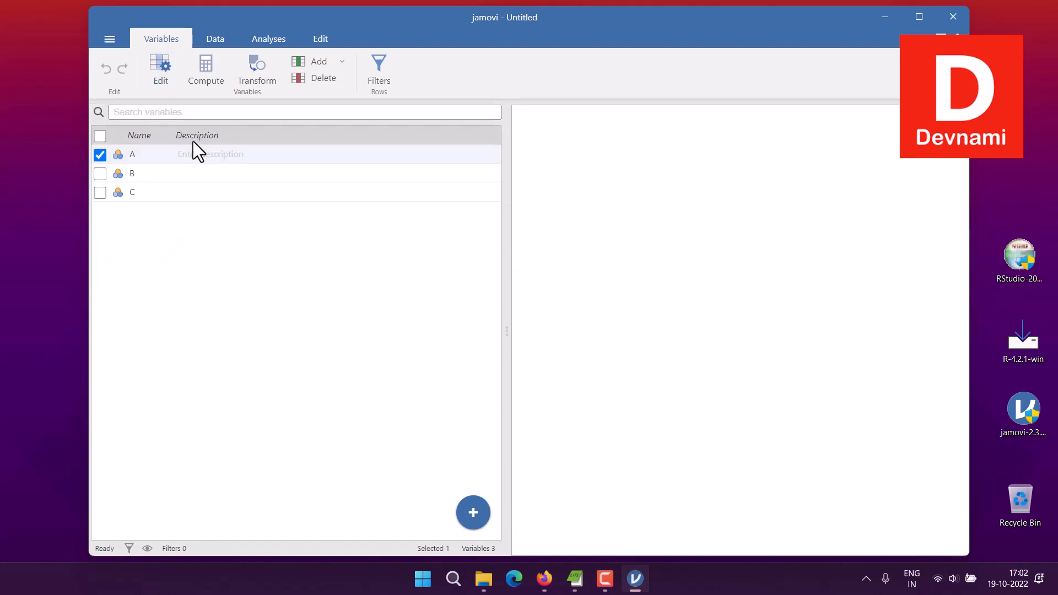
Step: Add three computed variables after variable A, leaving their default names and empty formulas
click(206, 81)
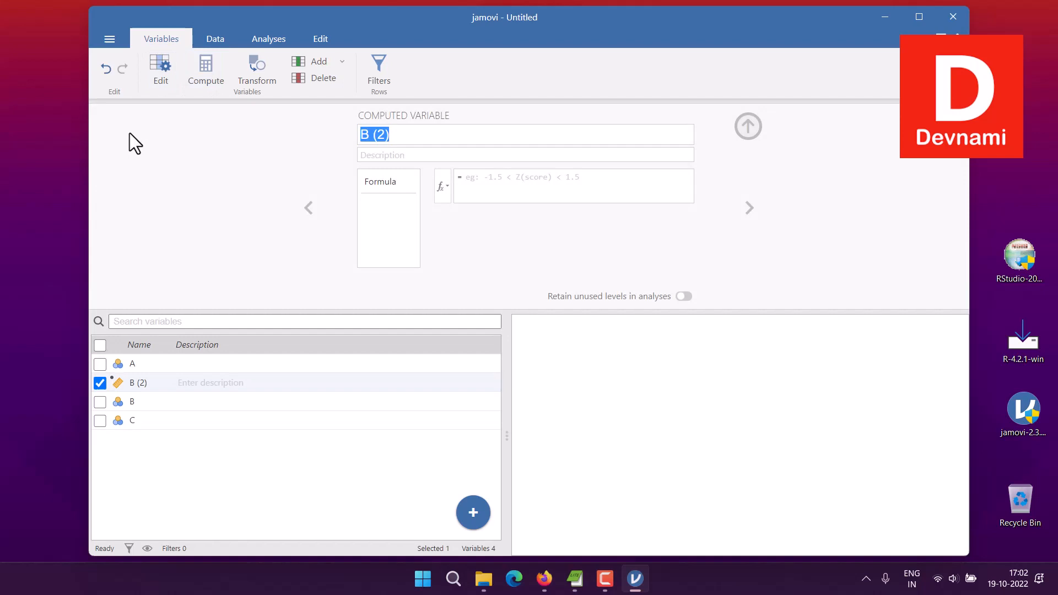
click(458, 139)
click(370, 159)
click(202, 71)
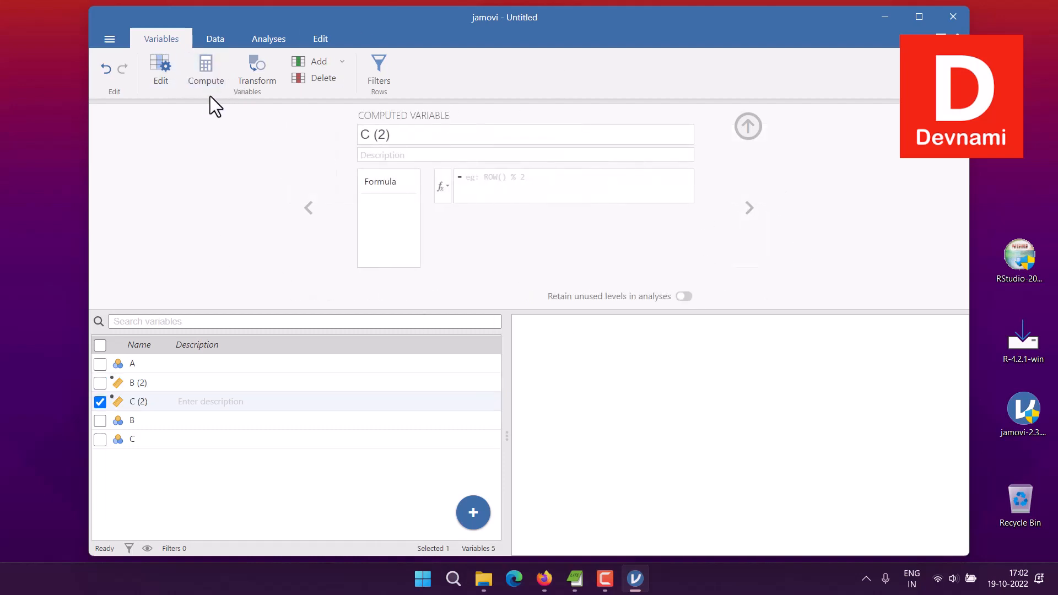
click(209, 67)
Step: Step back through the computed variables to the settings of variable A, and close the variable editor
click(309, 206)
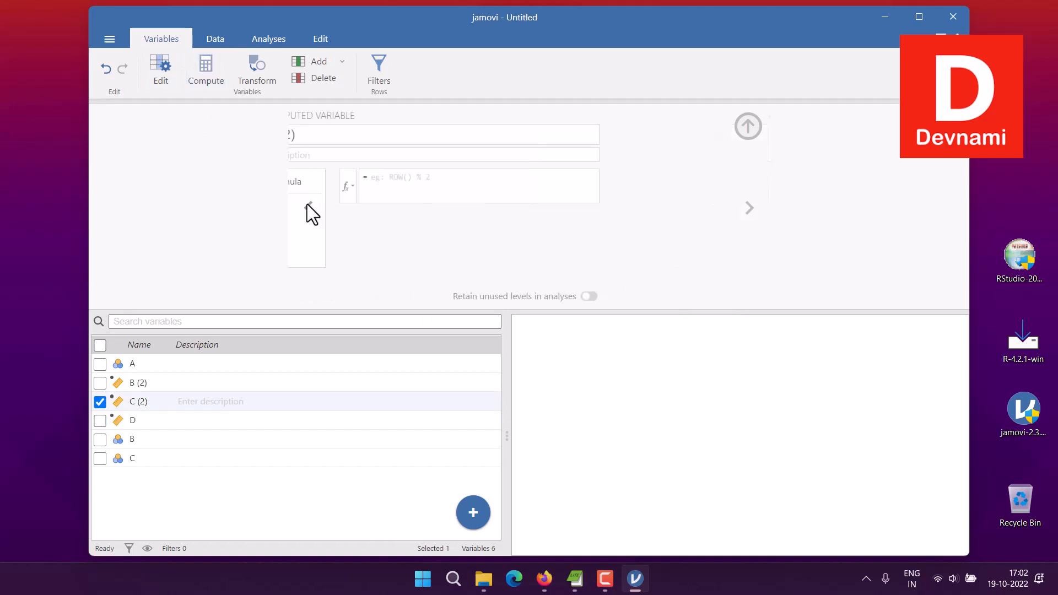
click(311, 202)
click(311, 202)
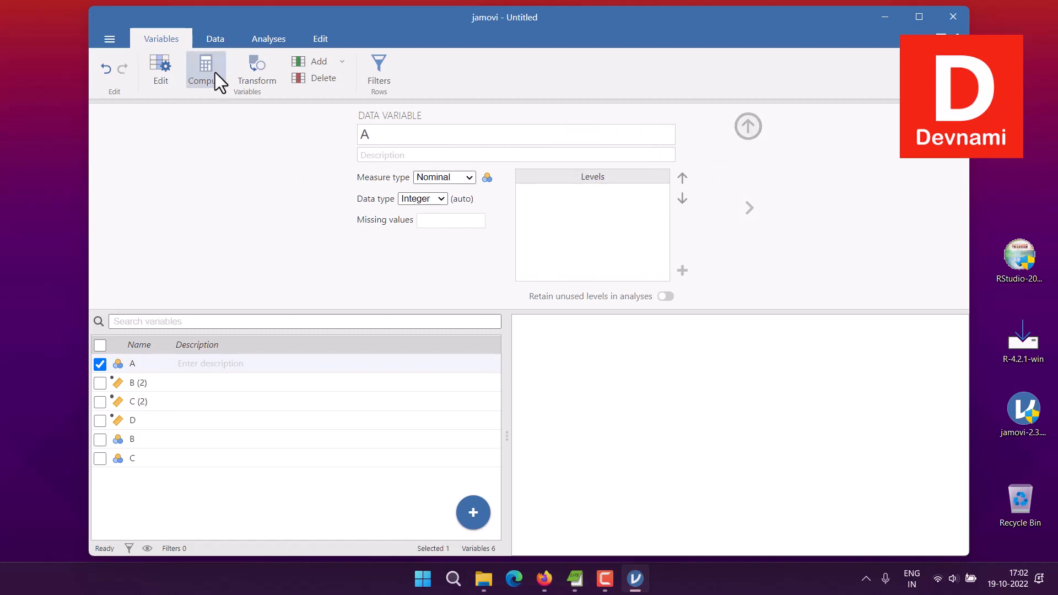
click(748, 128)
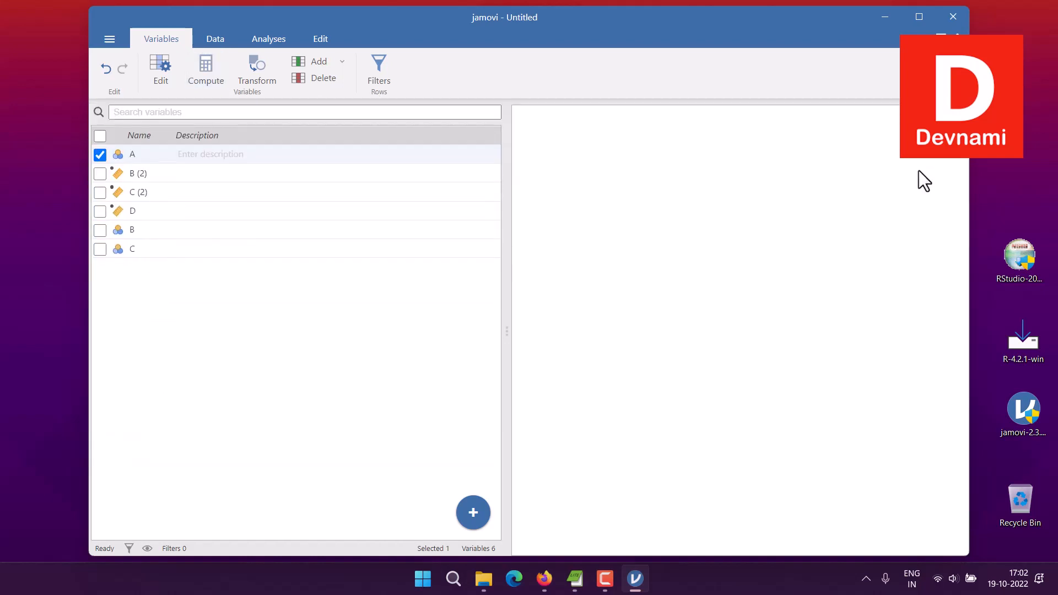
Step: Create a transformed variable from A and a second one from that result, without choosing a transform
click(254, 81)
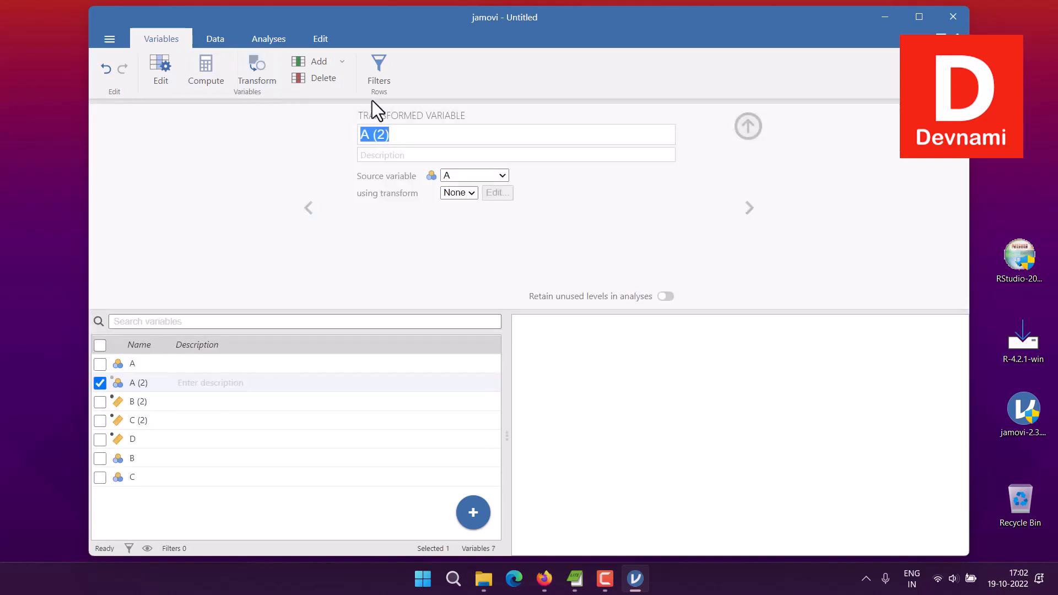
click(442, 136)
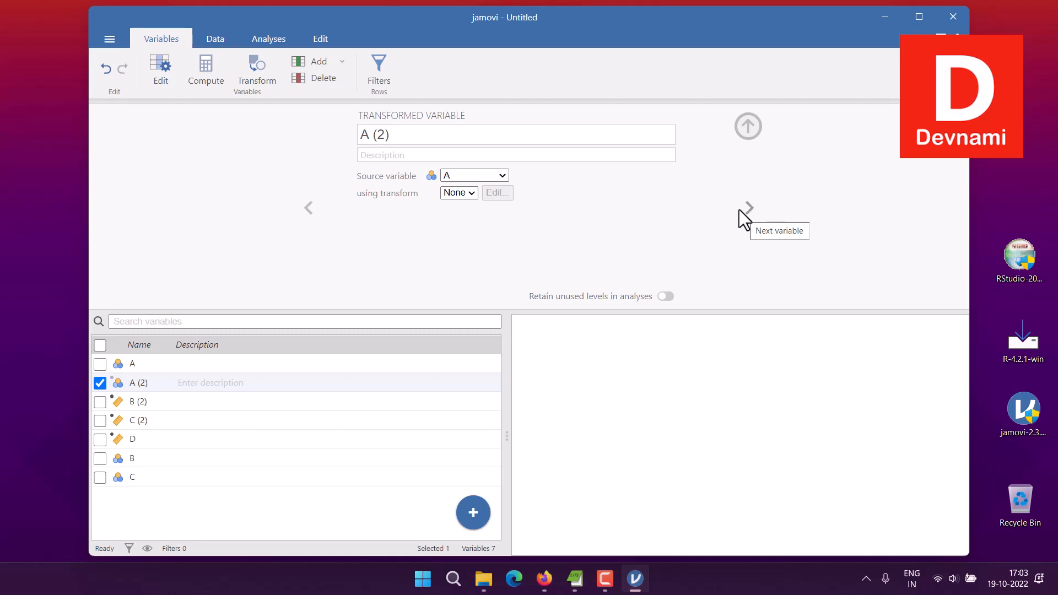
click(260, 68)
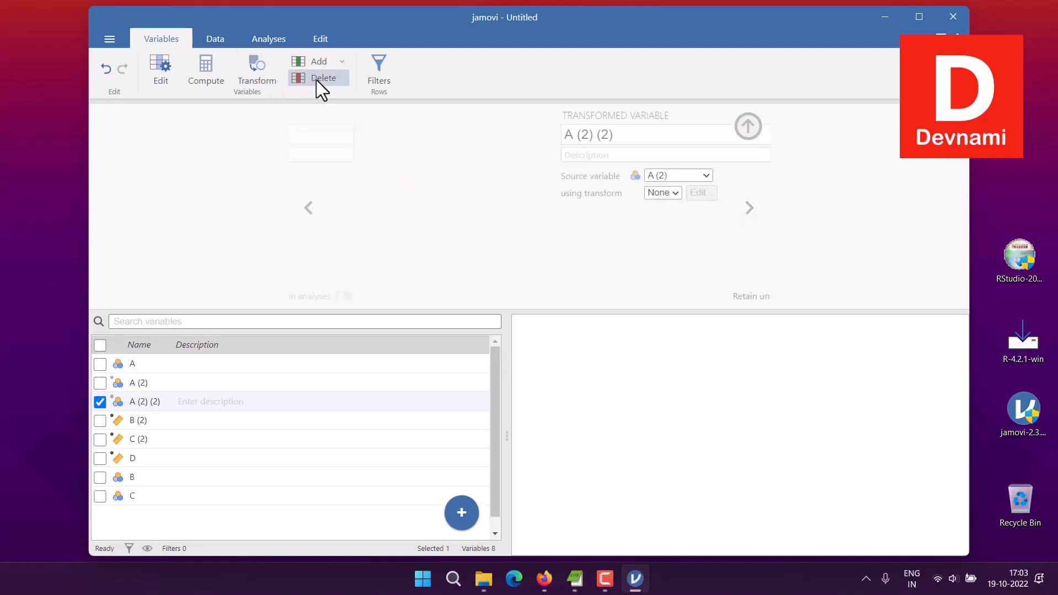
Step: Delete the variables A (2) (2), B (2), C (2) and A (2), and close the variable editor
click(163, 386)
click(164, 402)
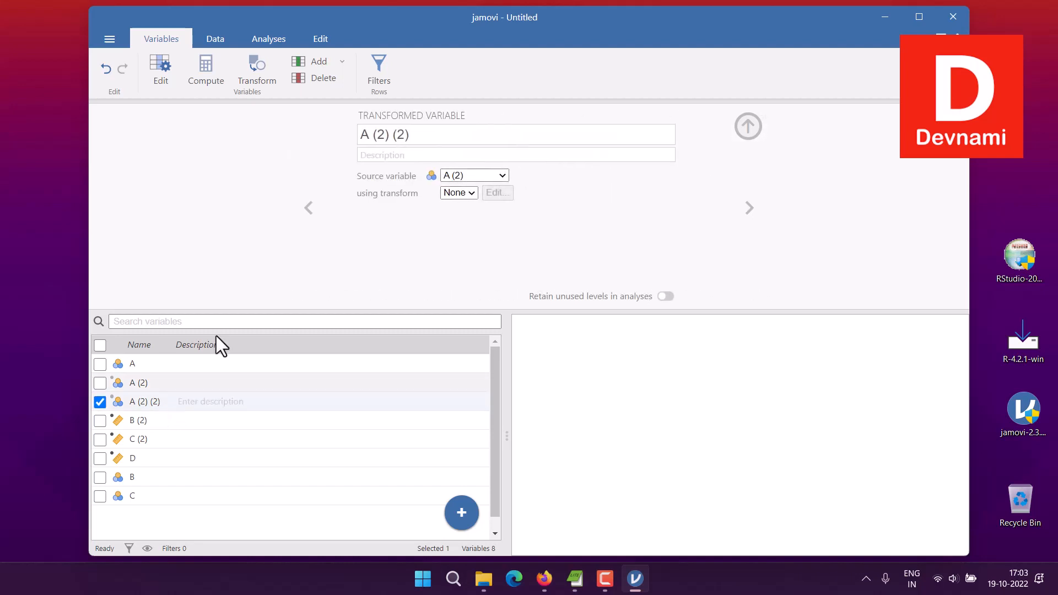
click(309, 76)
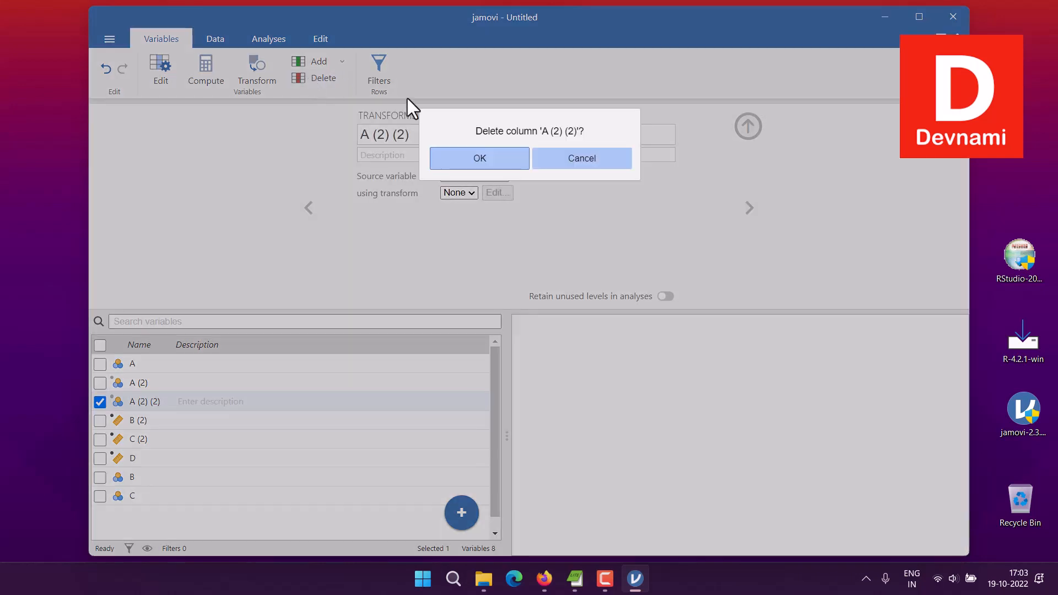
click(498, 156)
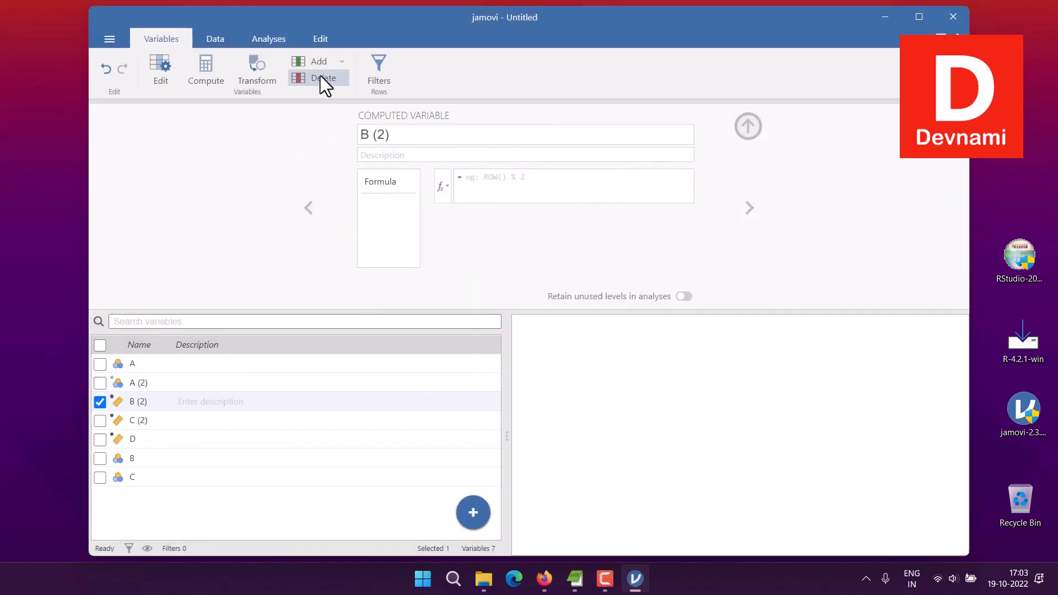
click(320, 76)
click(471, 159)
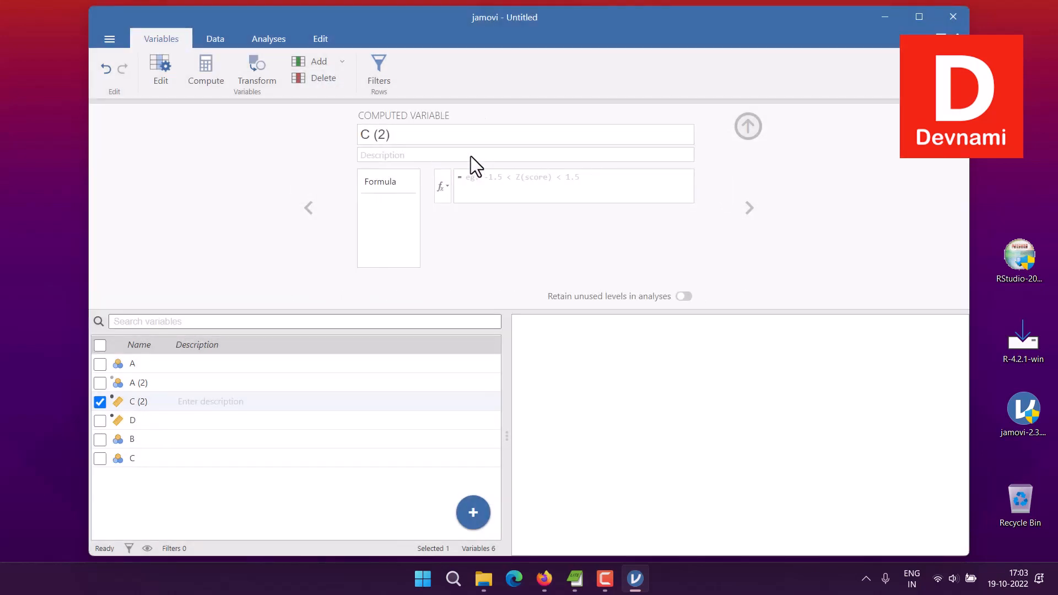
click(328, 80)
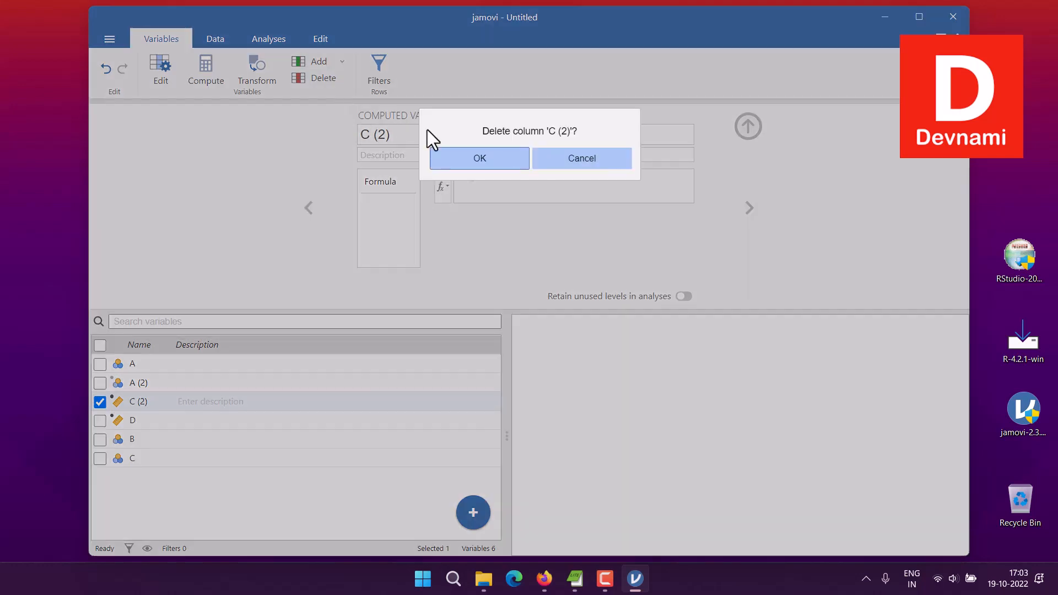
click(456, 159)
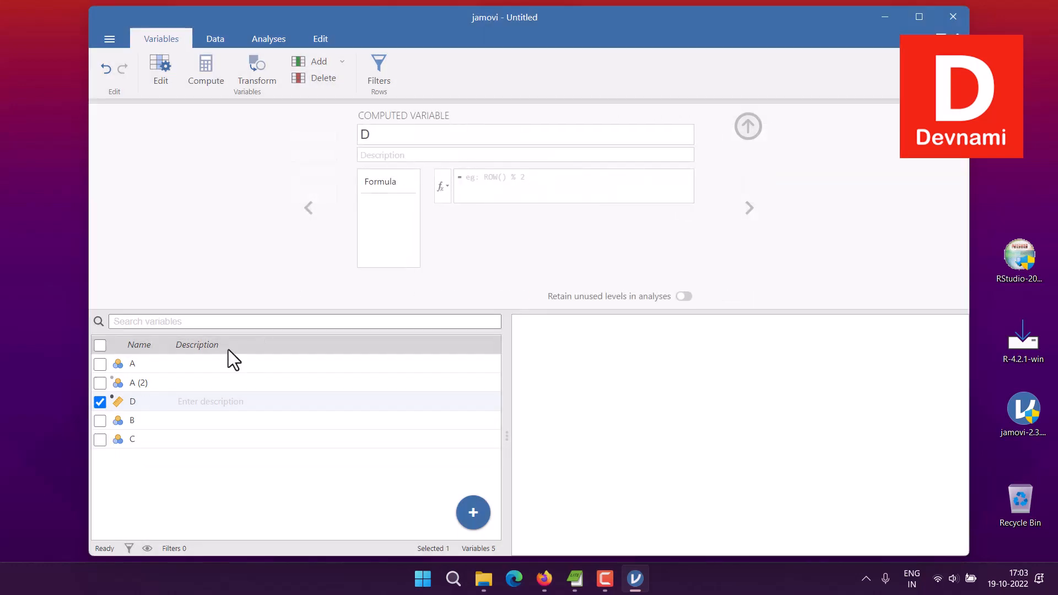
click(183, 385)
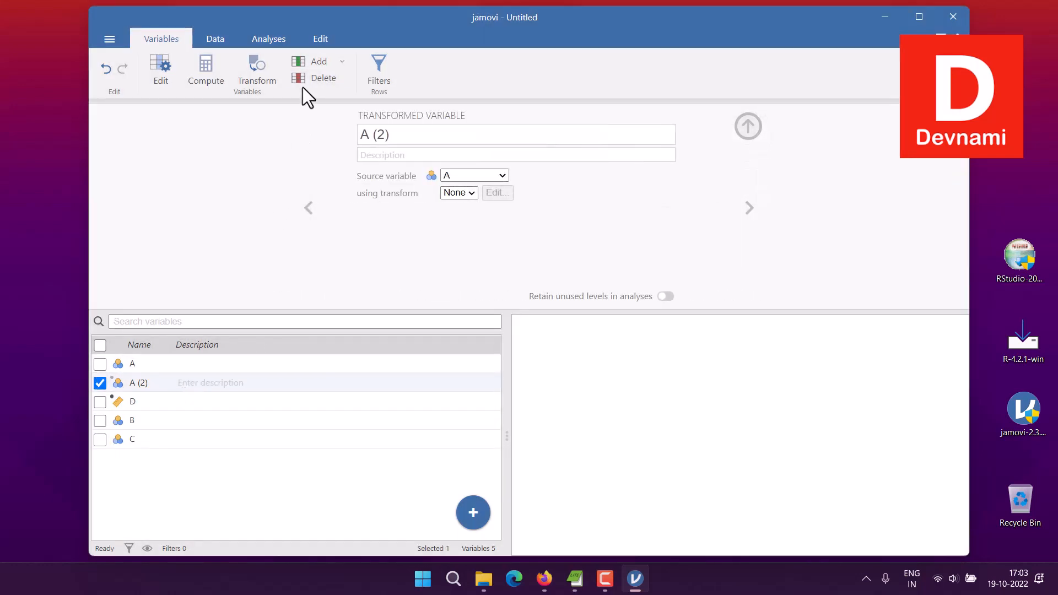
click(306, 76)
click(454, 158)
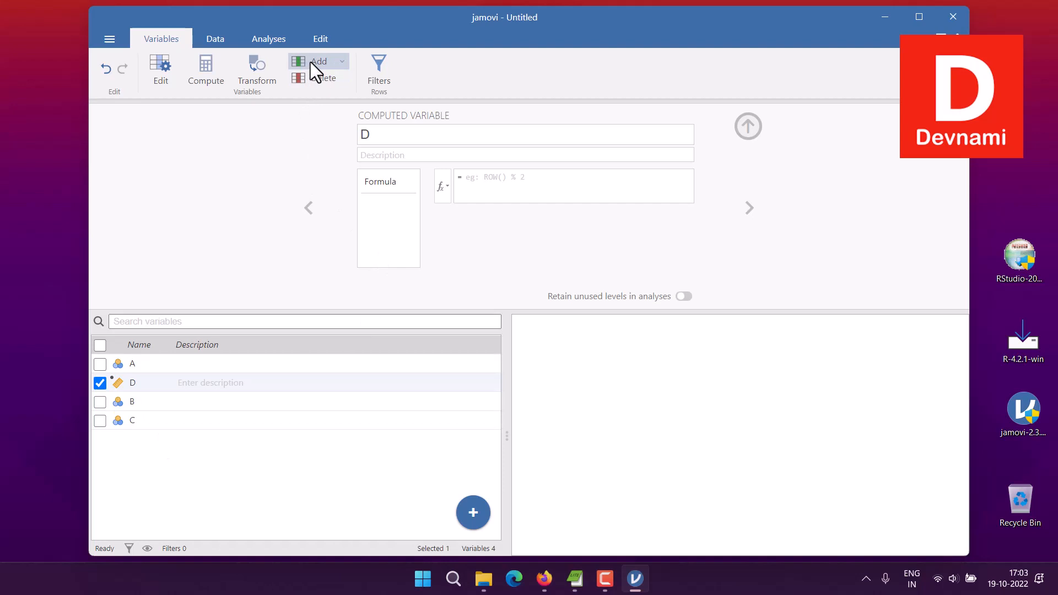
click(749, 127)
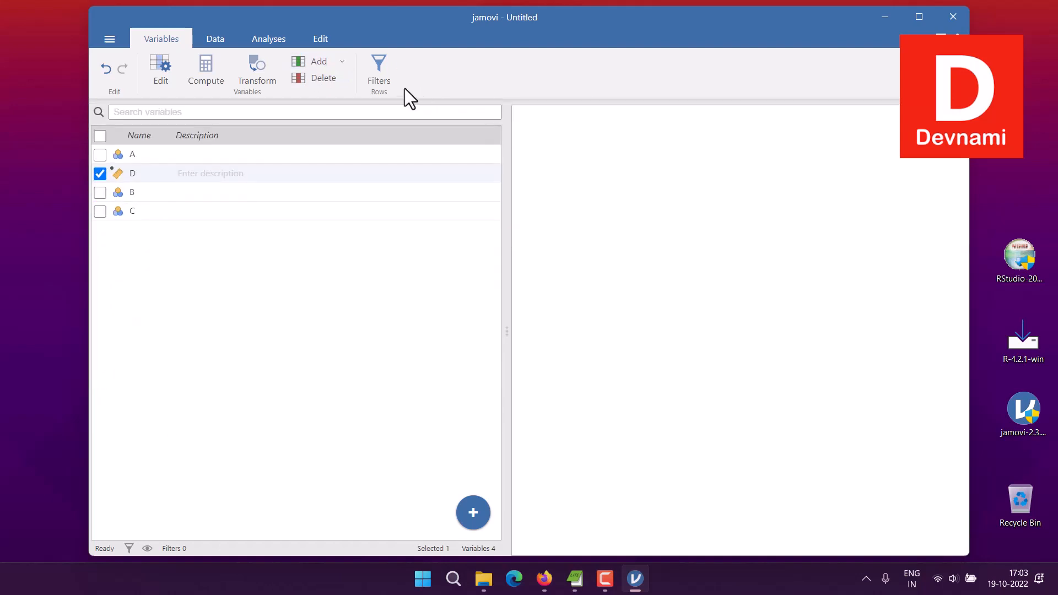
Step: Add a row filter with an empty formula to the dataset and close the filter editor
click(389, 76)
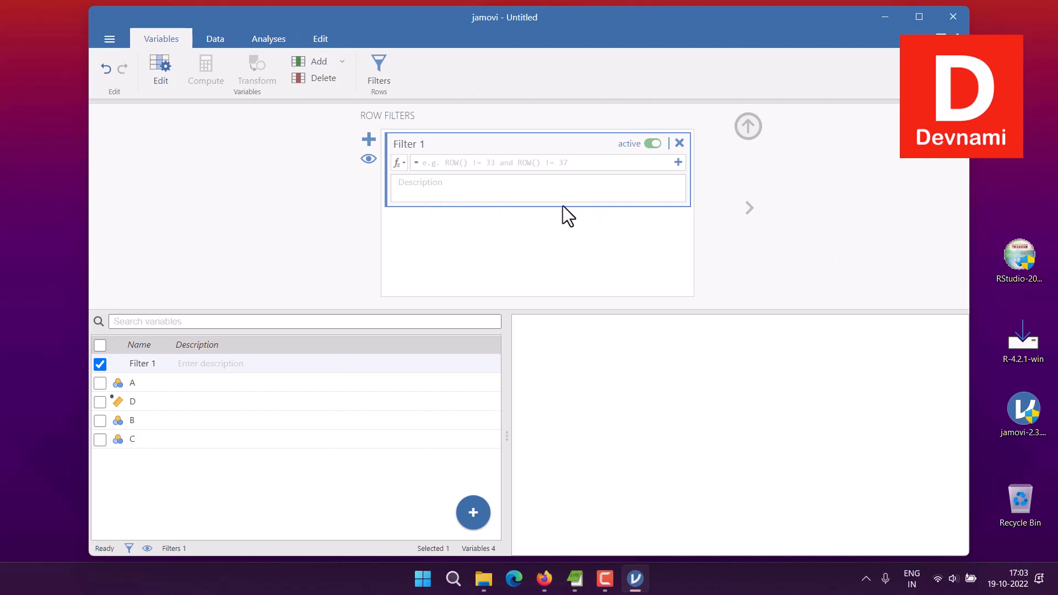
click(749, 127)
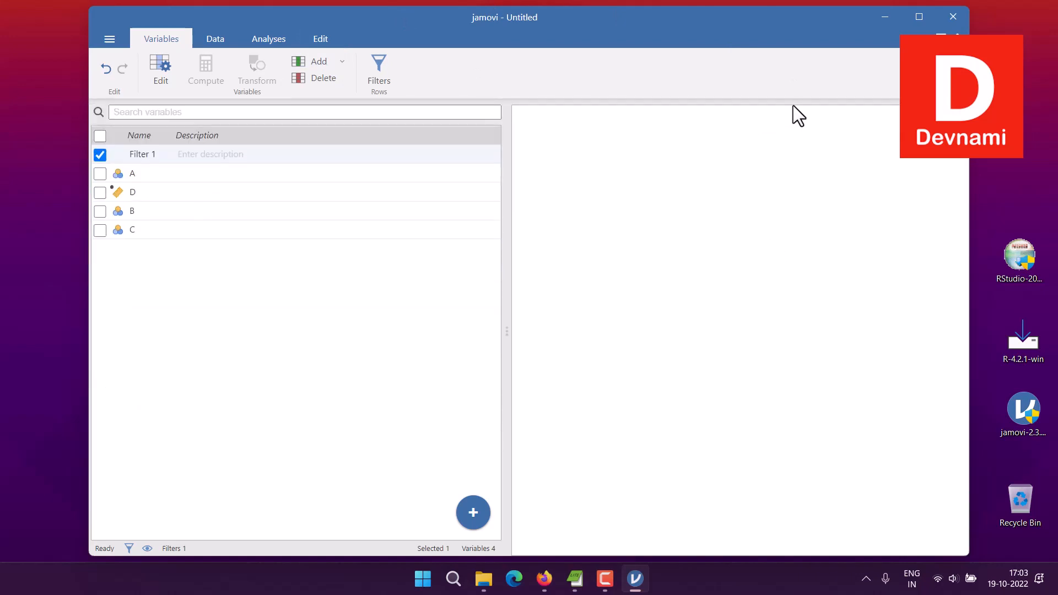
Step: Look through the data spreadsheet tools, the analysis categories and the text formatting tools for results
click(216, 38)
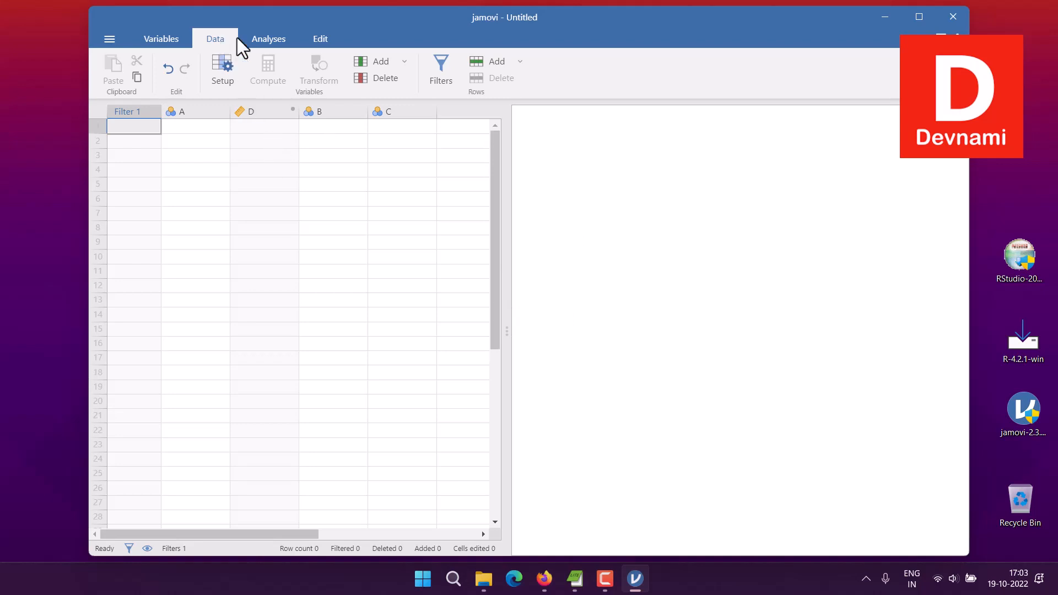
click(272, 42)
click(321, 39)
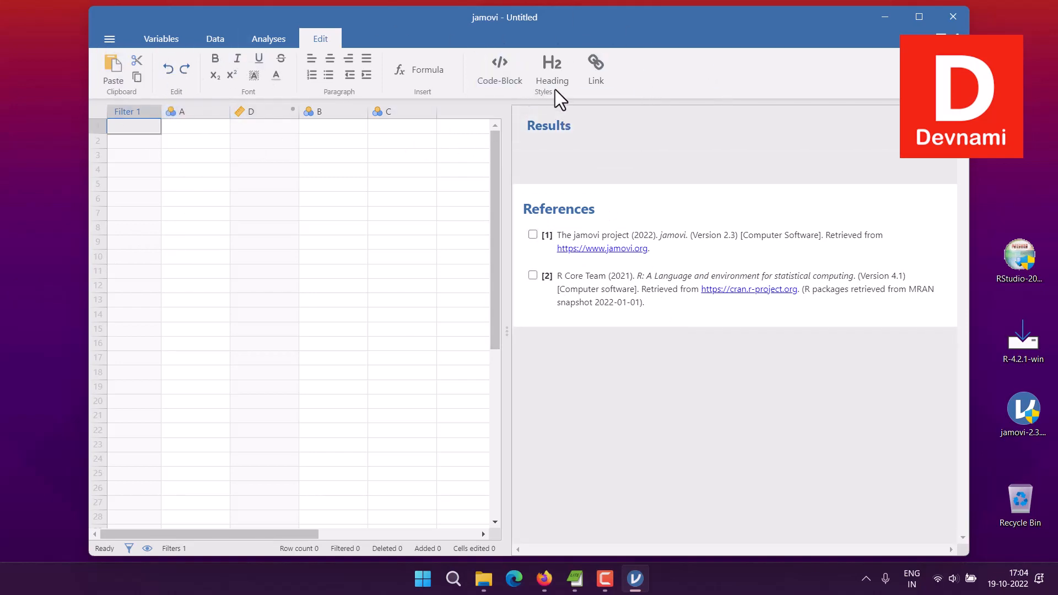
Step: Examine the analyses offered under Exploration, T-Tests, ANOVA, Regression, Frequencies and Factor without running any
click(255, 43)
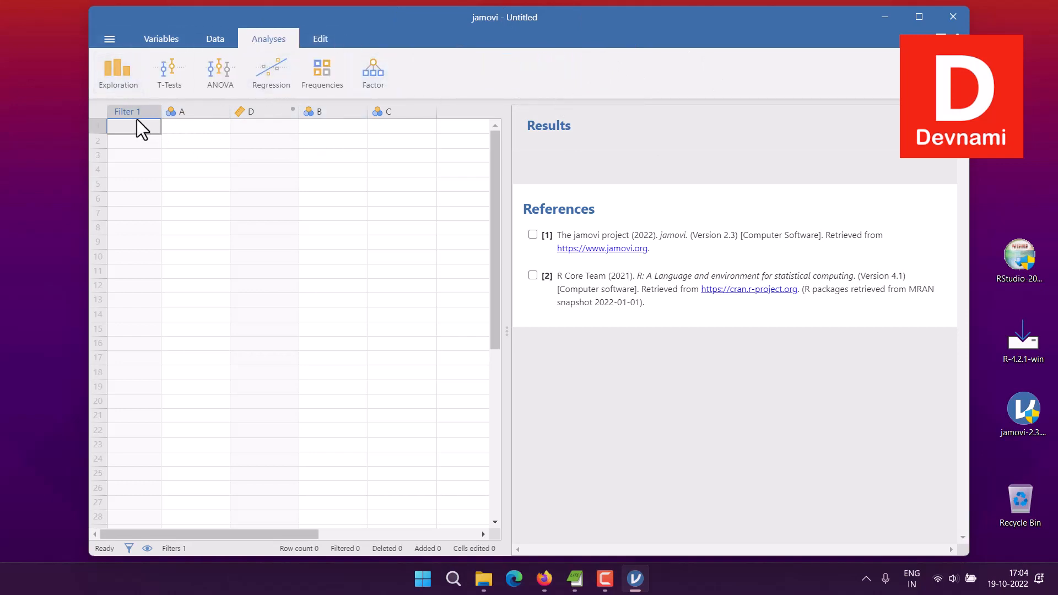
click(117, 87)
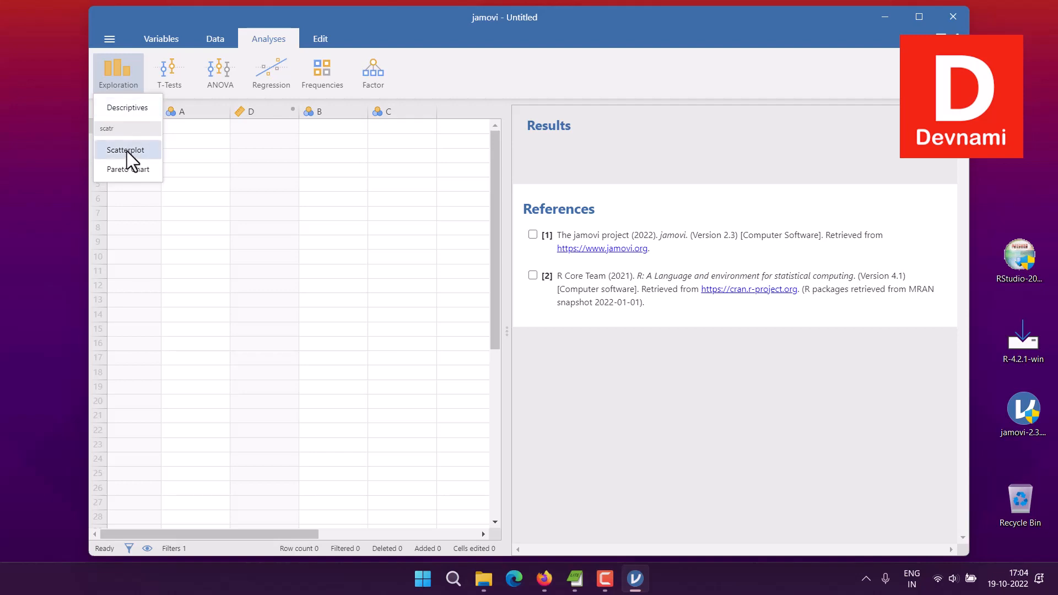
click(491, 83)
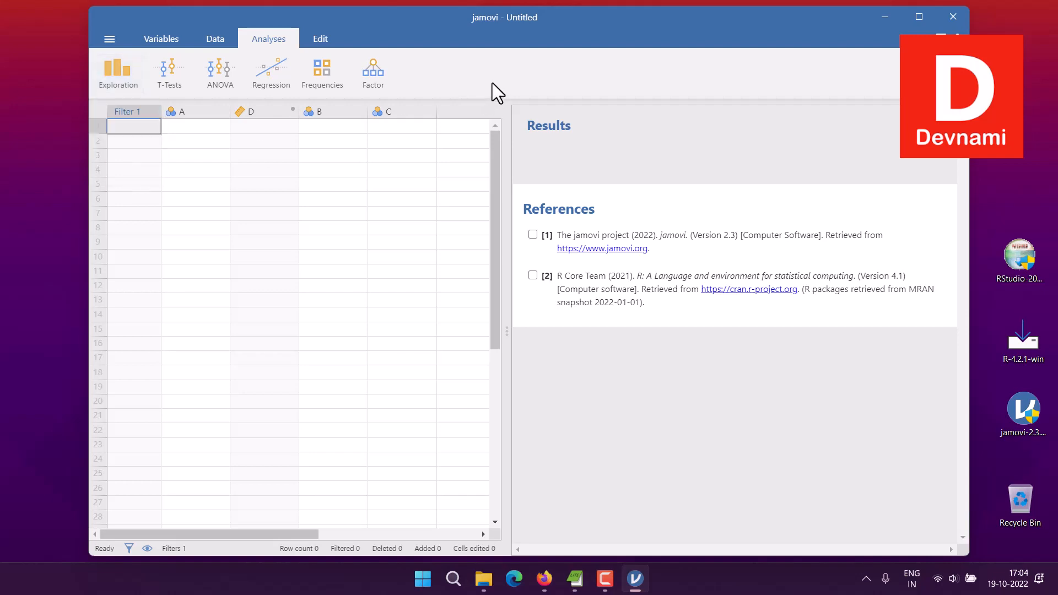
click(182, 85)
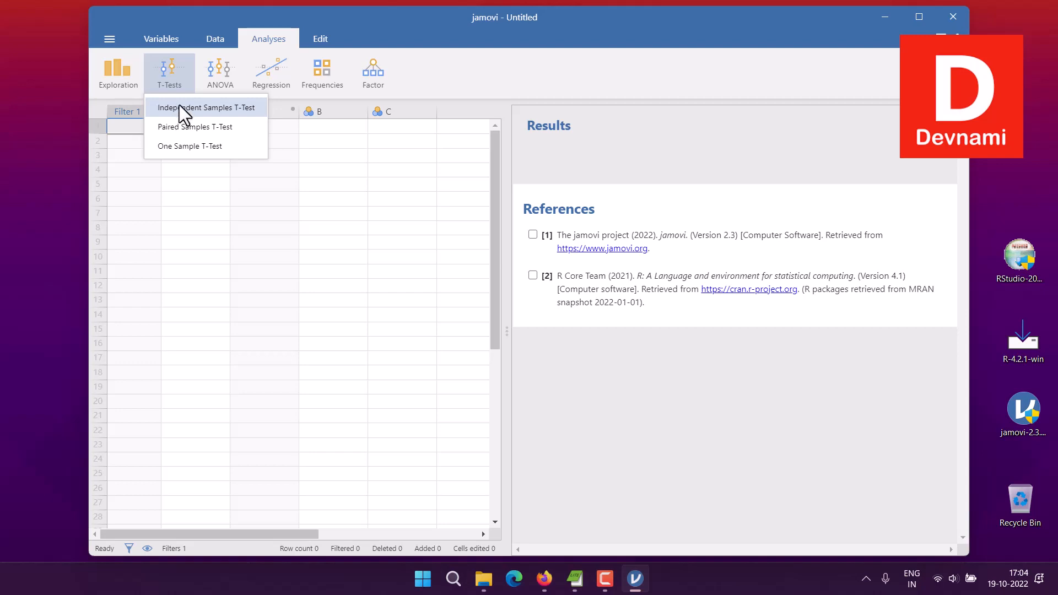
click(441, 66)
click(225, 74)
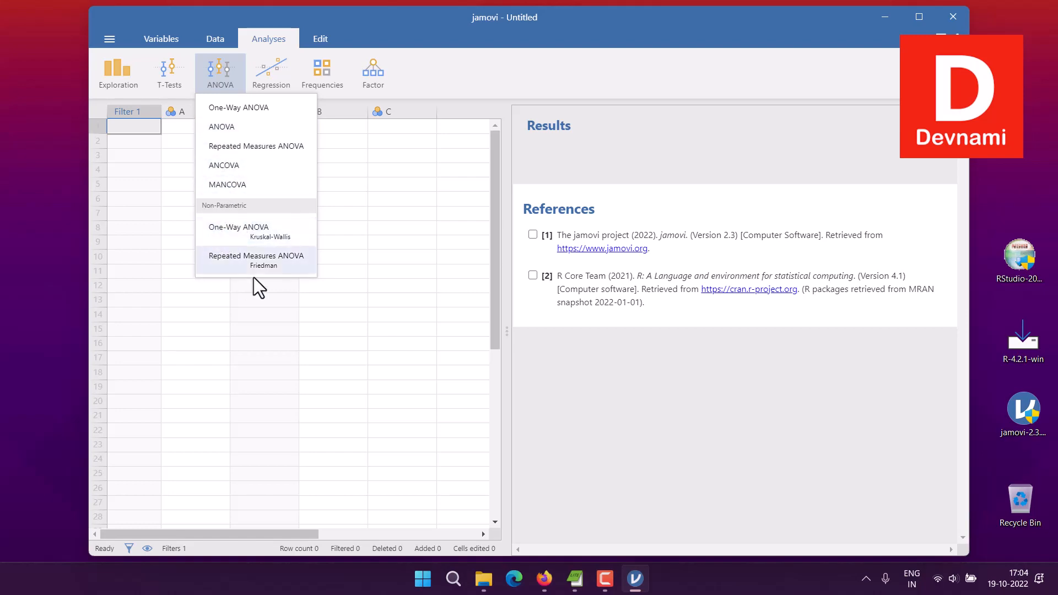
click(438, 97)
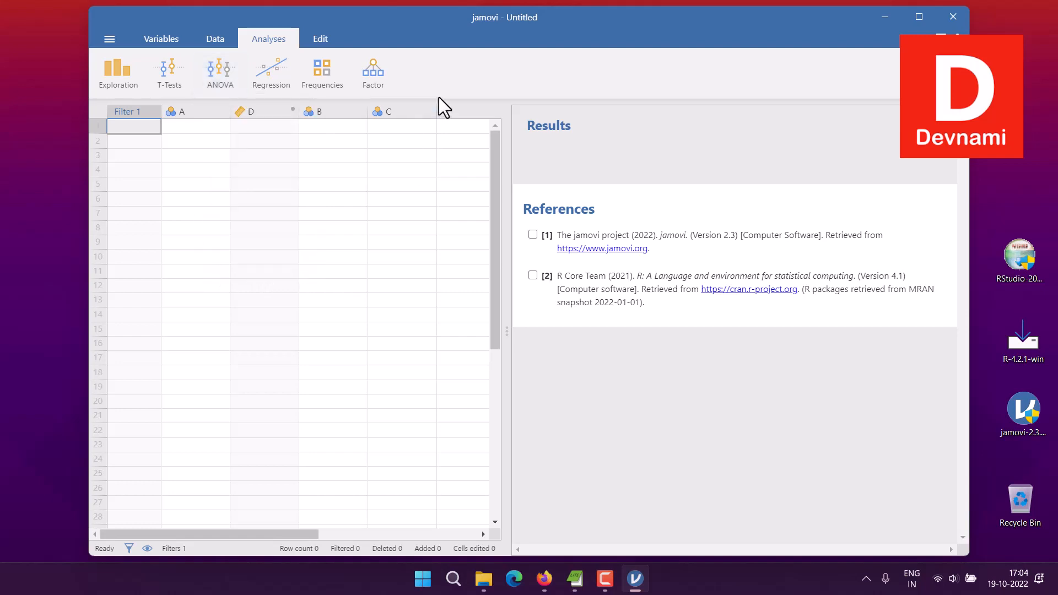
click(281, 89)
click(324, 86)
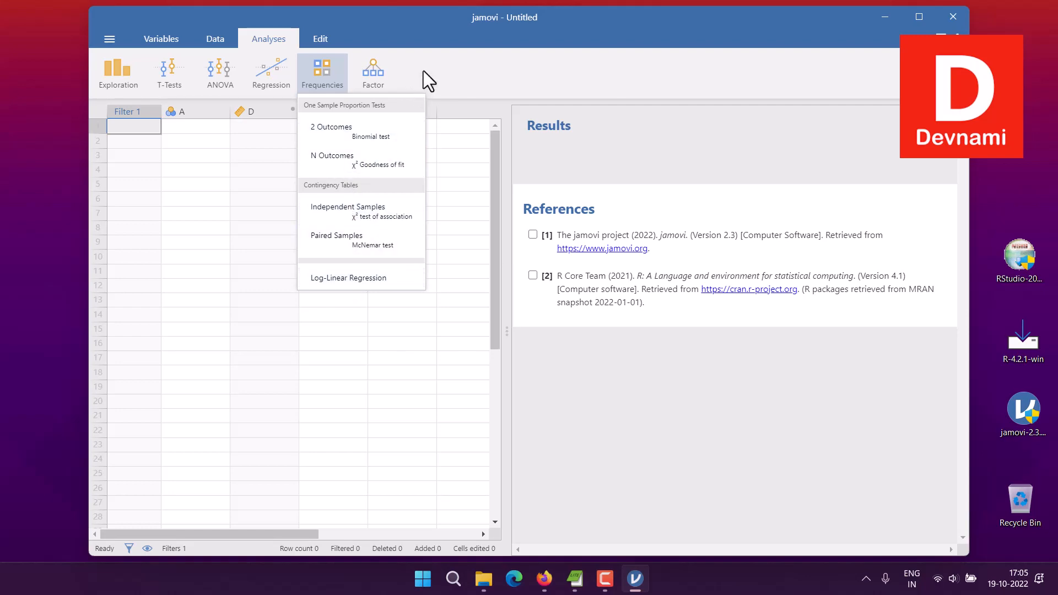
click(394, 69)
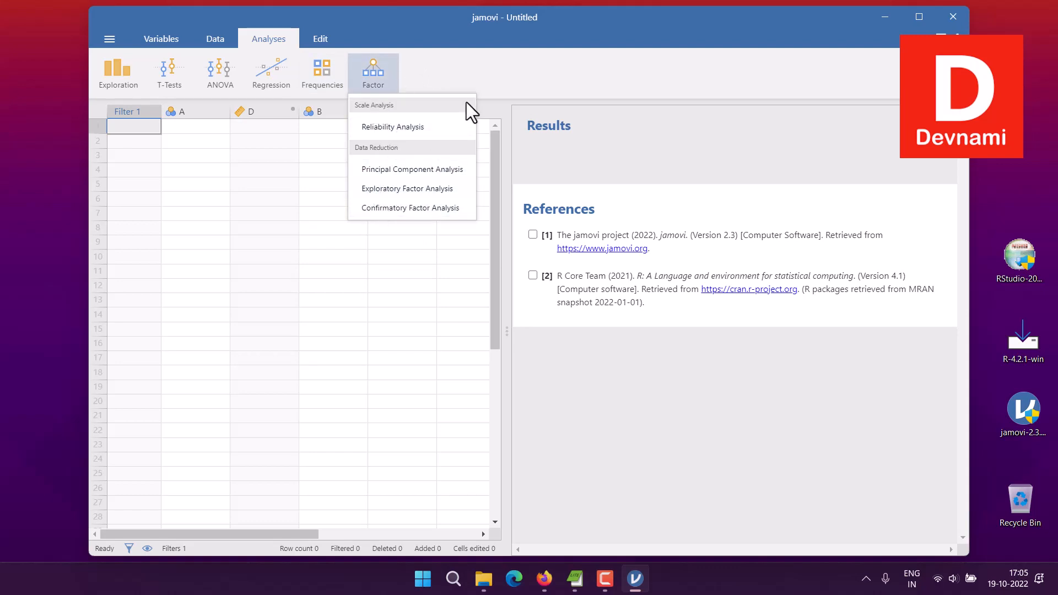
click(464, 78)
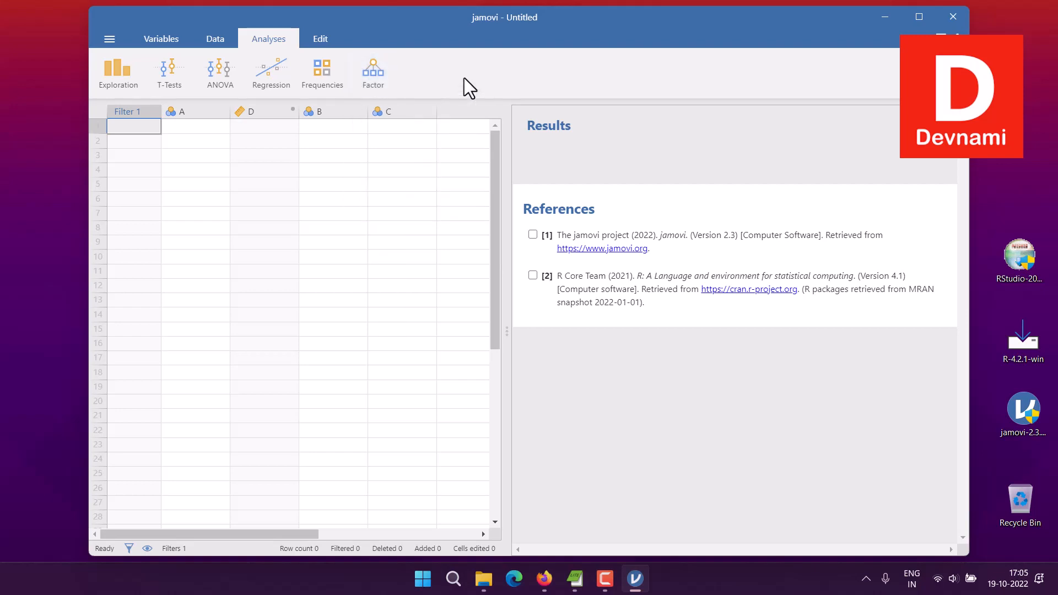
Step: Review the data tools and the text formatting tools once more, and return to the variable list
click(209, 39)
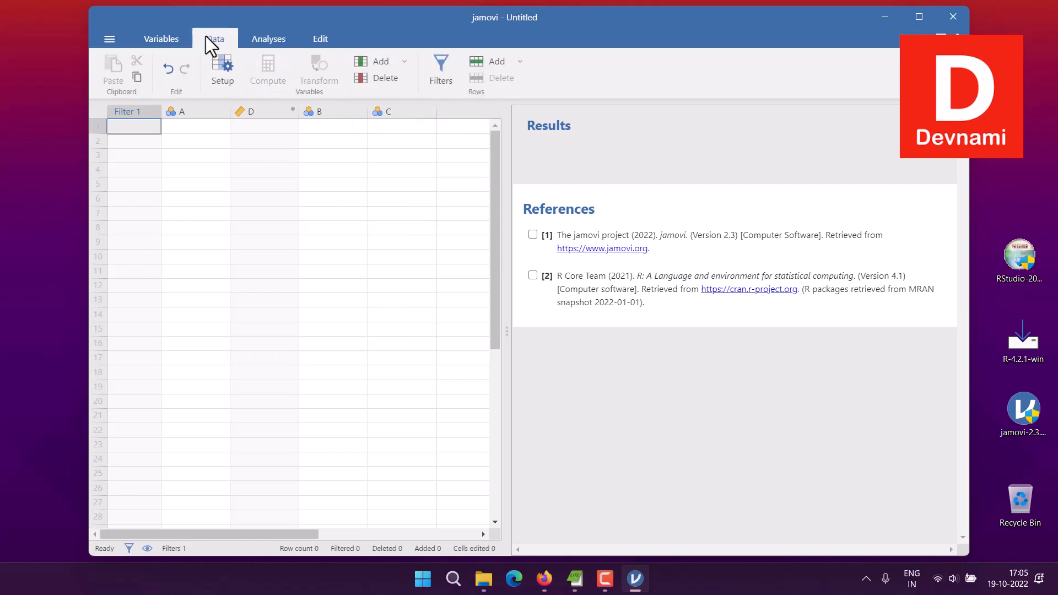
click(317, 40)
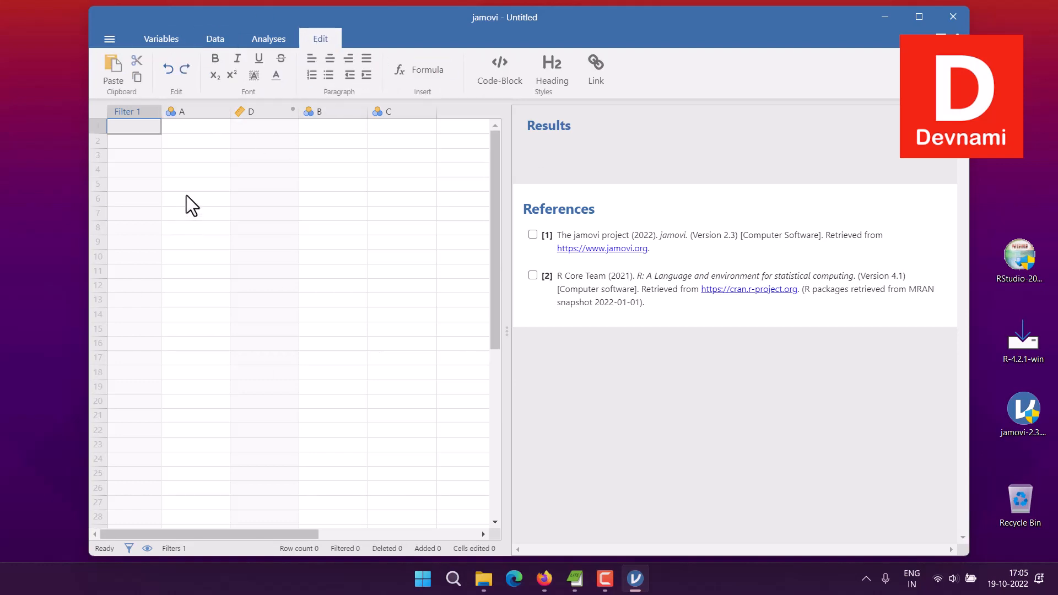
click(168, 42)
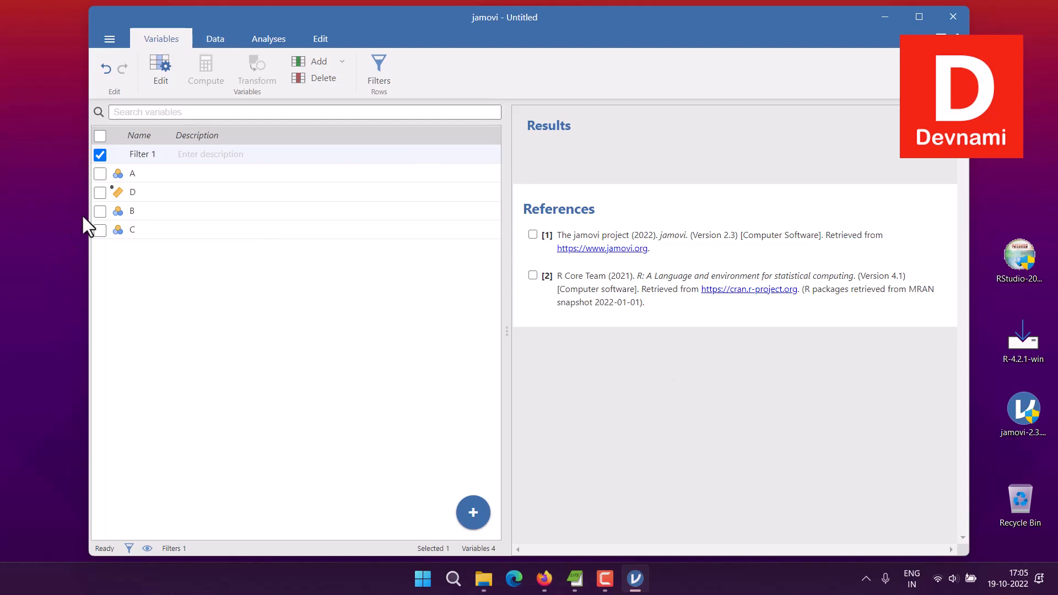
Step: Open the covid19 data file from the Files folder on drive D and widen the Increase rate column to fit its name
click(102, 38)
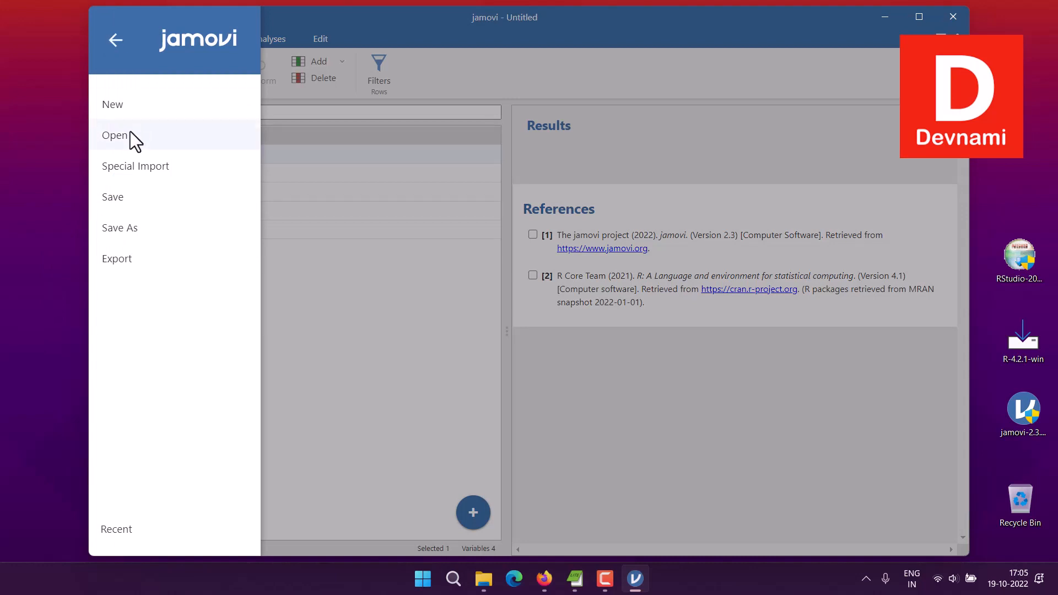
click(130, 133)
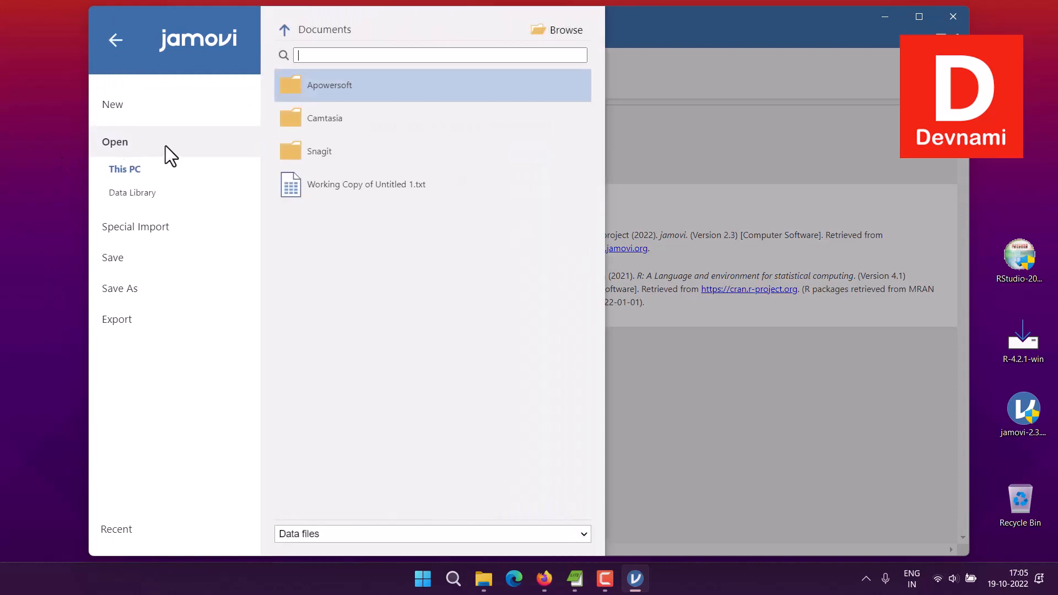
click(574, 31)
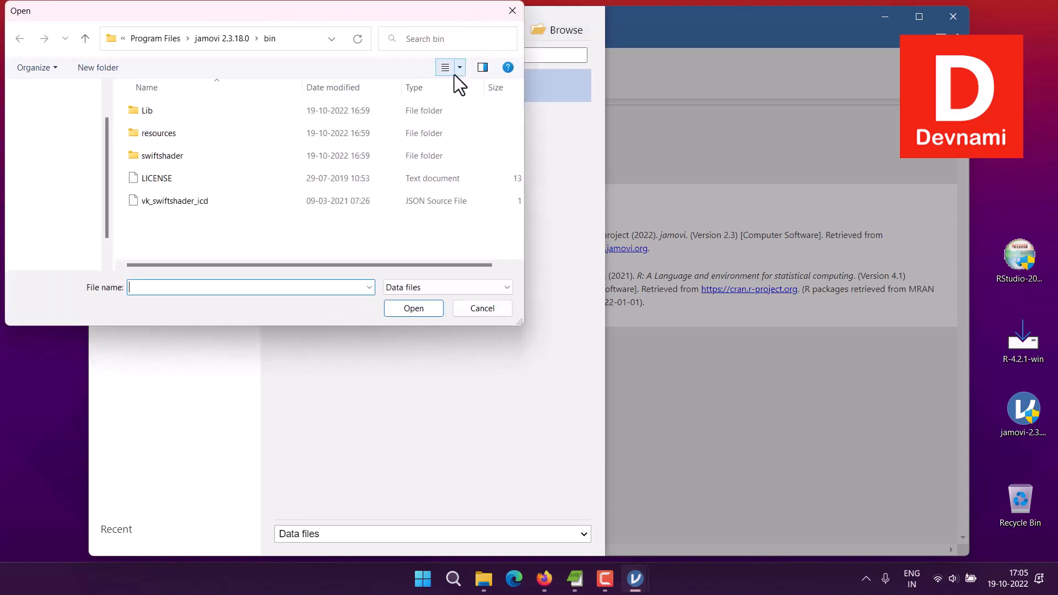
click(69, 180)
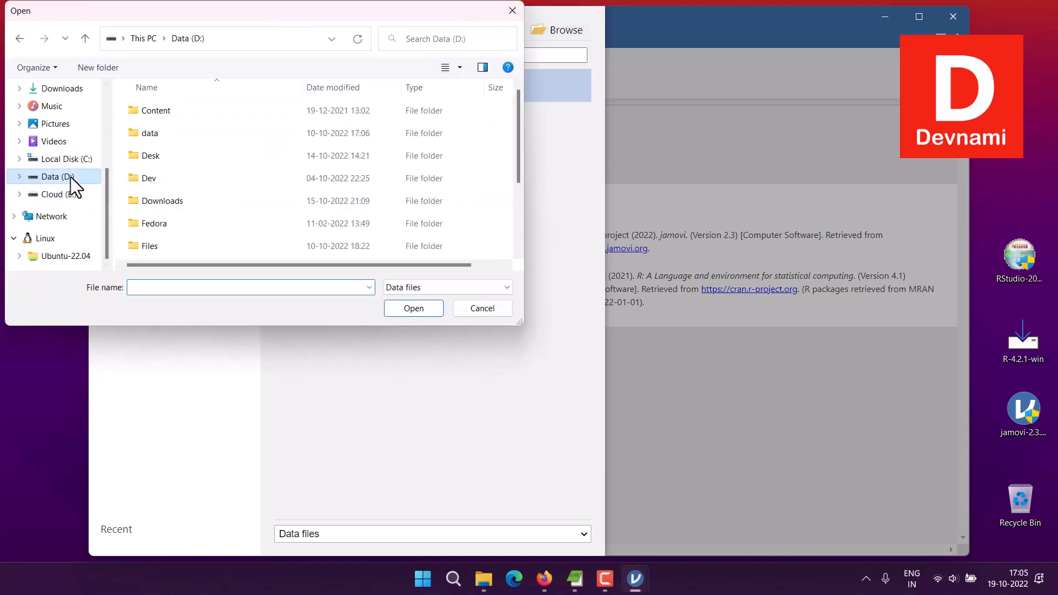
click(141, 238)
double_click(141, 237)
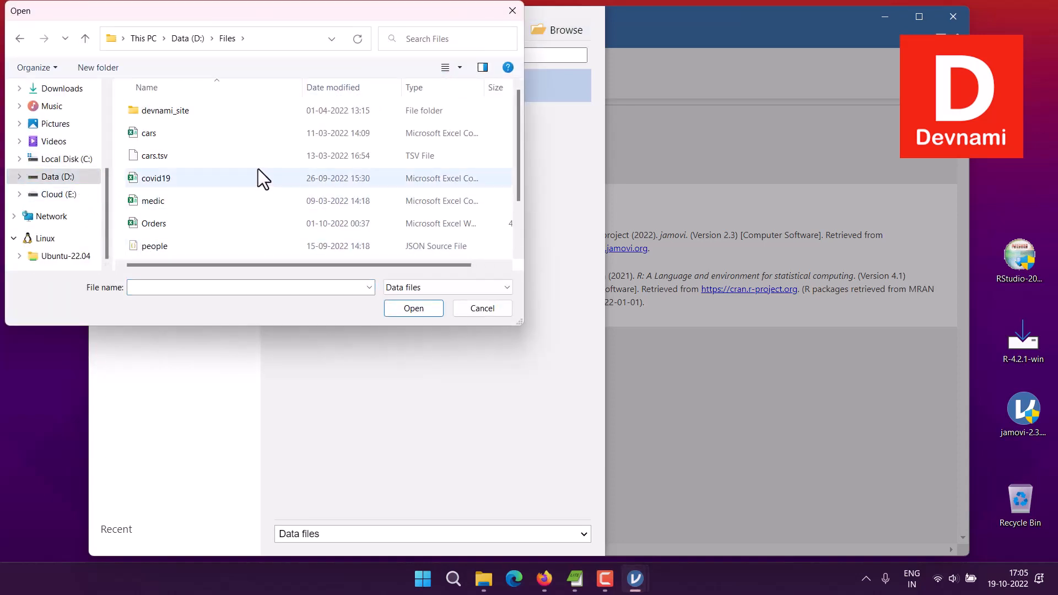
scroll(258, 169, down, 1)
click(196, 115)
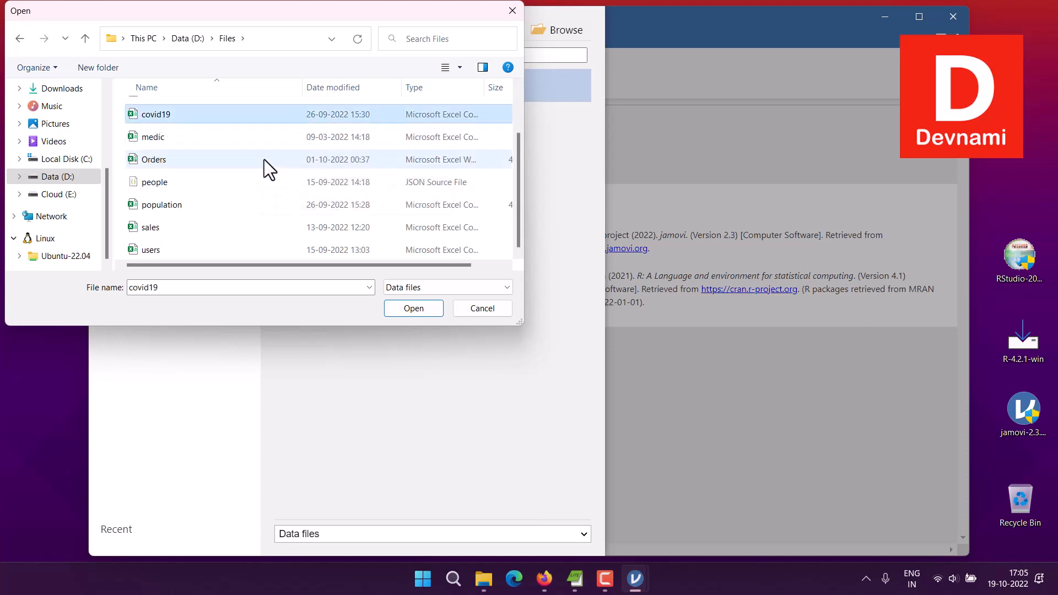
key(Return)
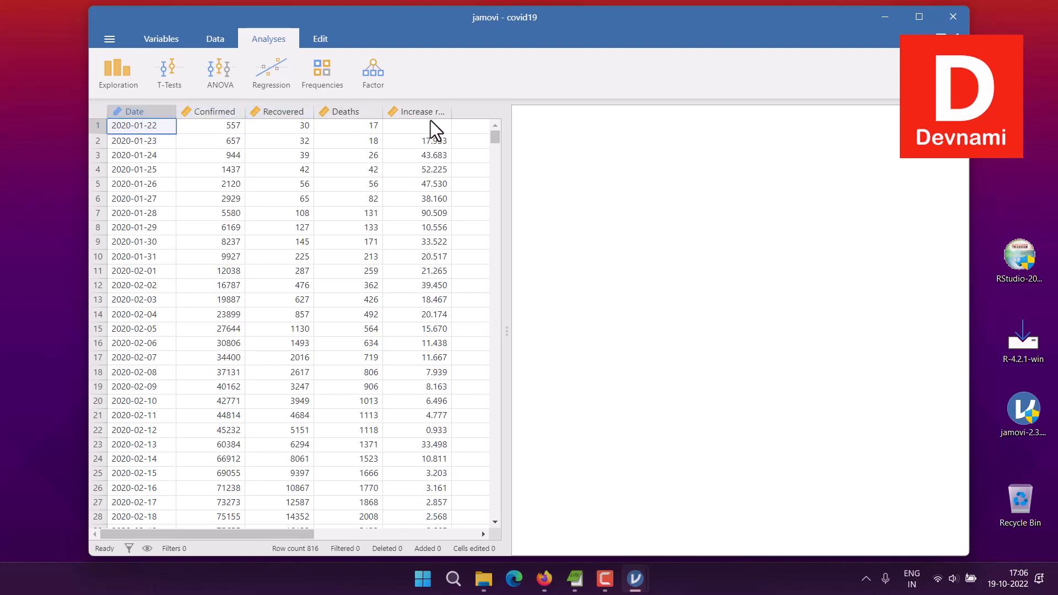
drag(448, 113, 464, 113)
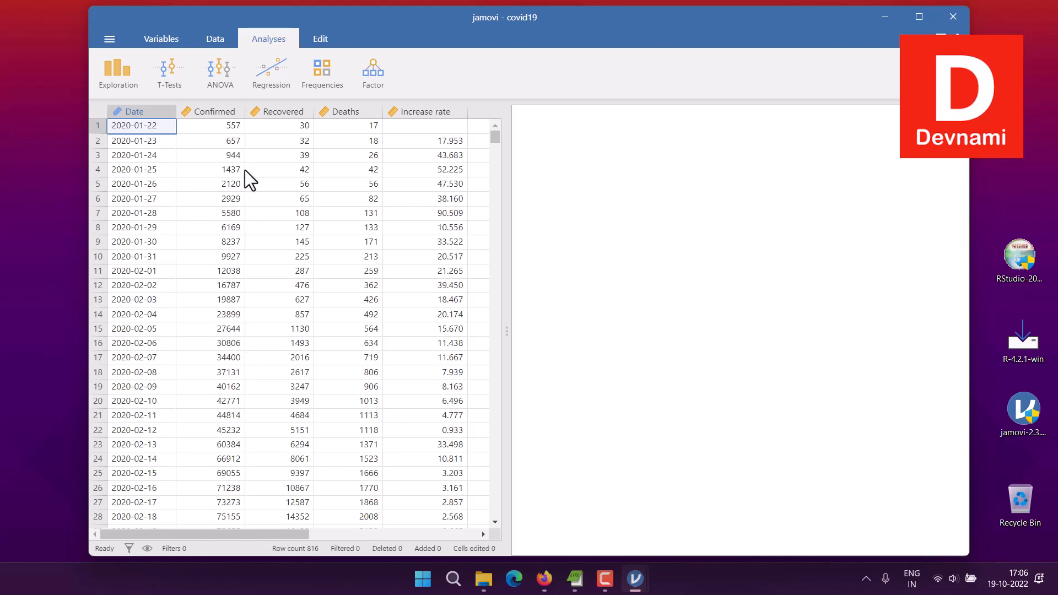
Step: Start a Scatterplot analysis of the covid19 data and assign Confirmed to the X-axis
click(120, 79)
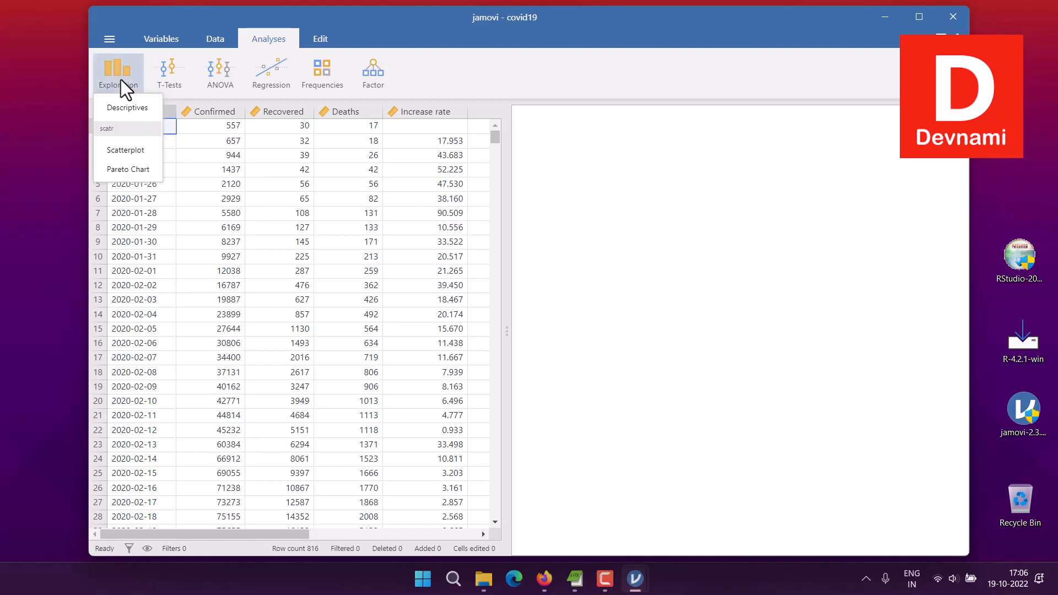
click(132, 150)
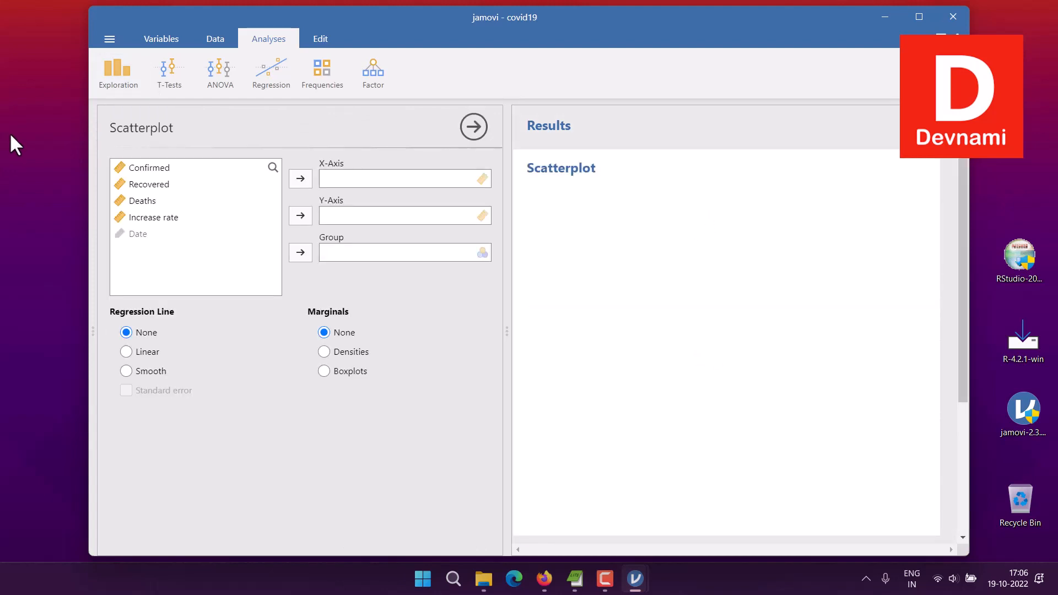
click(160, 171)
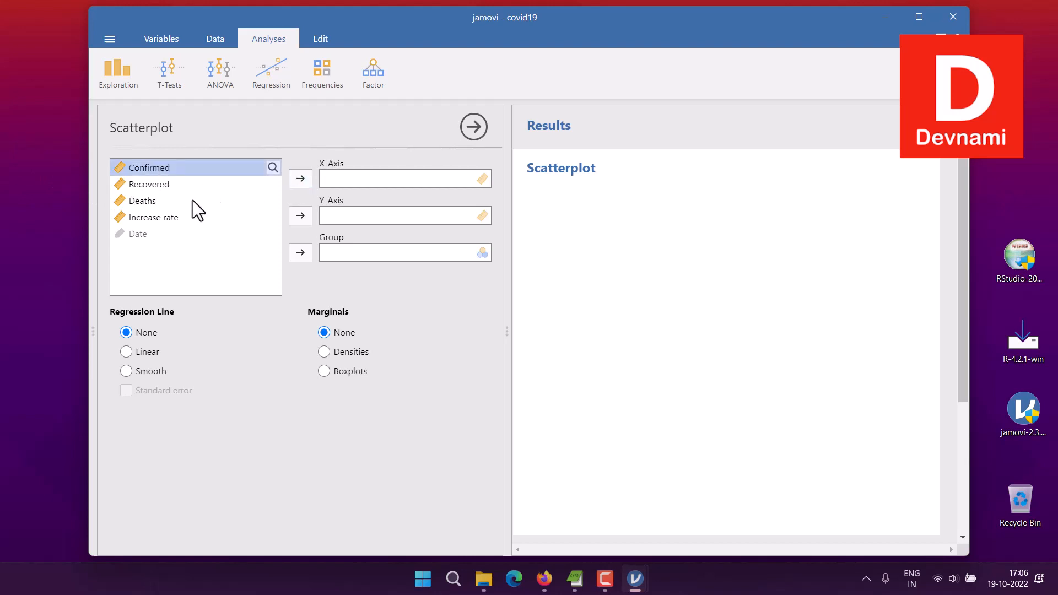
click(155, 201)
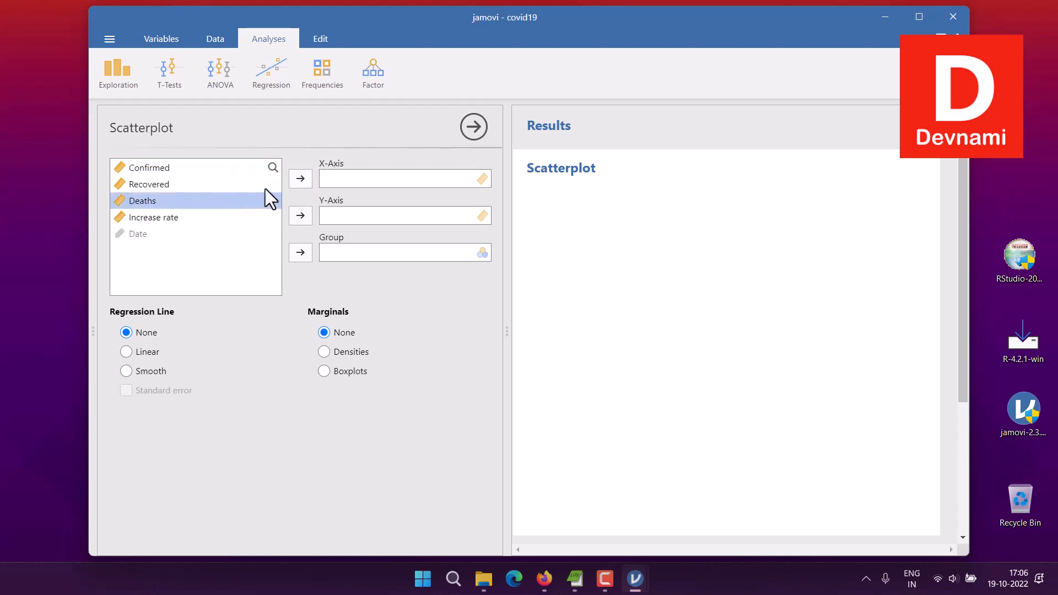
click(163, 173)
click(301, 178)
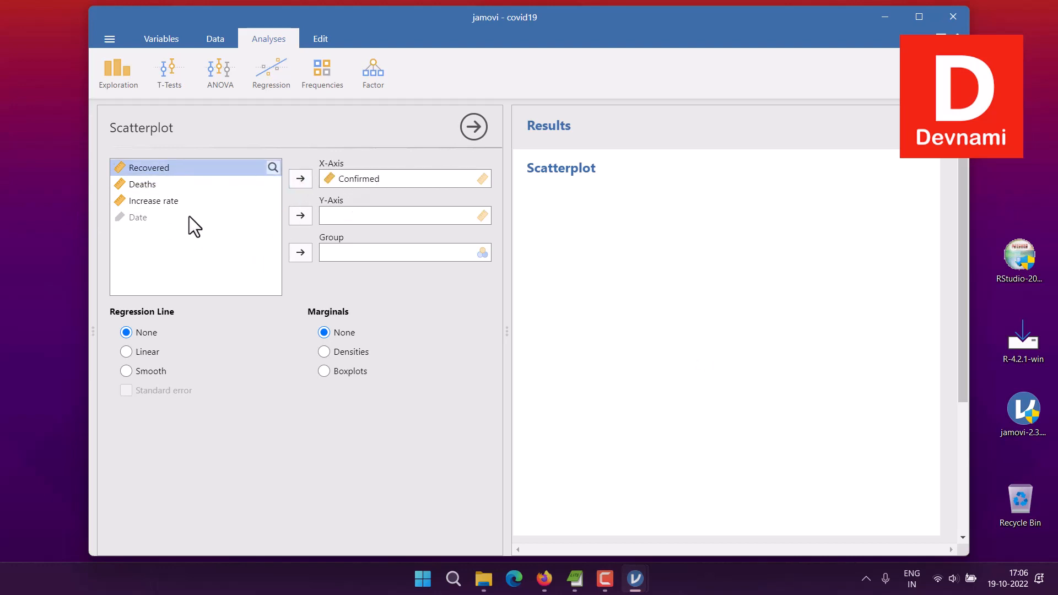
Step: Assign Increase rate to the scatterplot's Y-axis and review the resulting plot and references
click(170, 204)
click(292, 223)
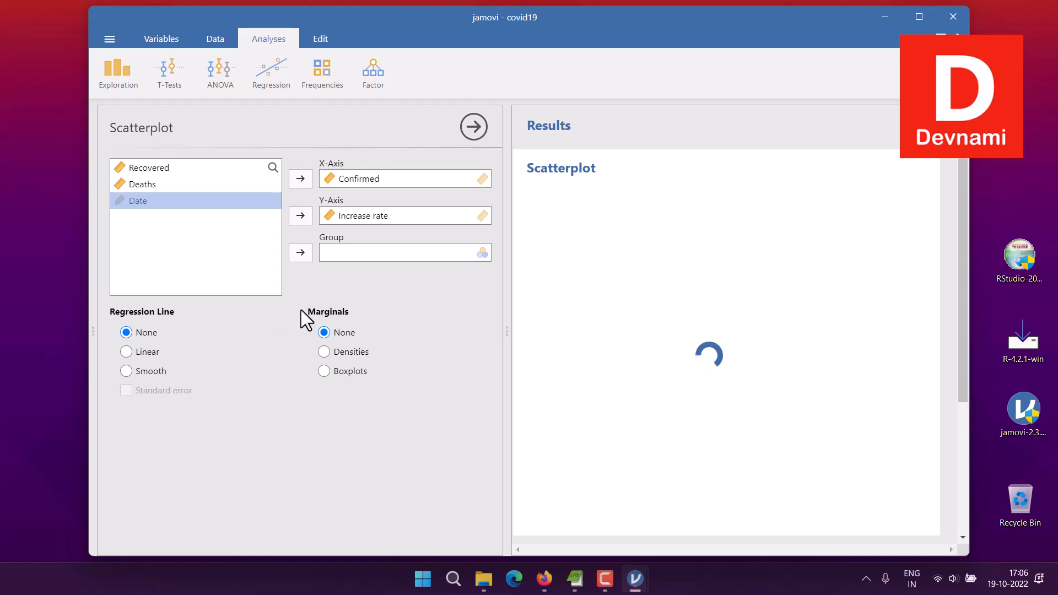
scroll(923, 361, down, 2)
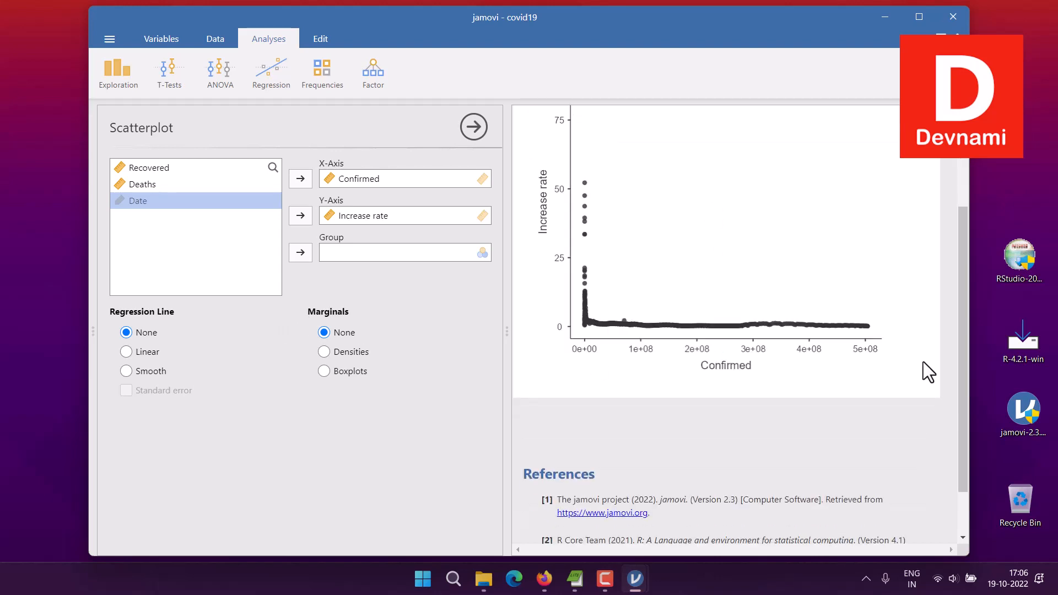
scroll(924, 361, up, 2)
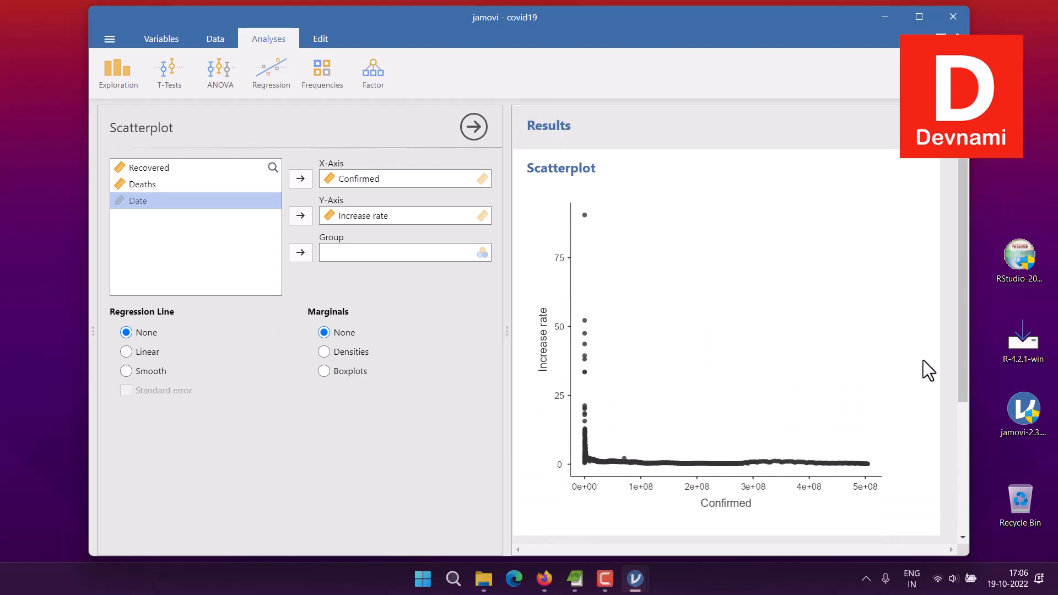
scroll(924, 359, down, 1)
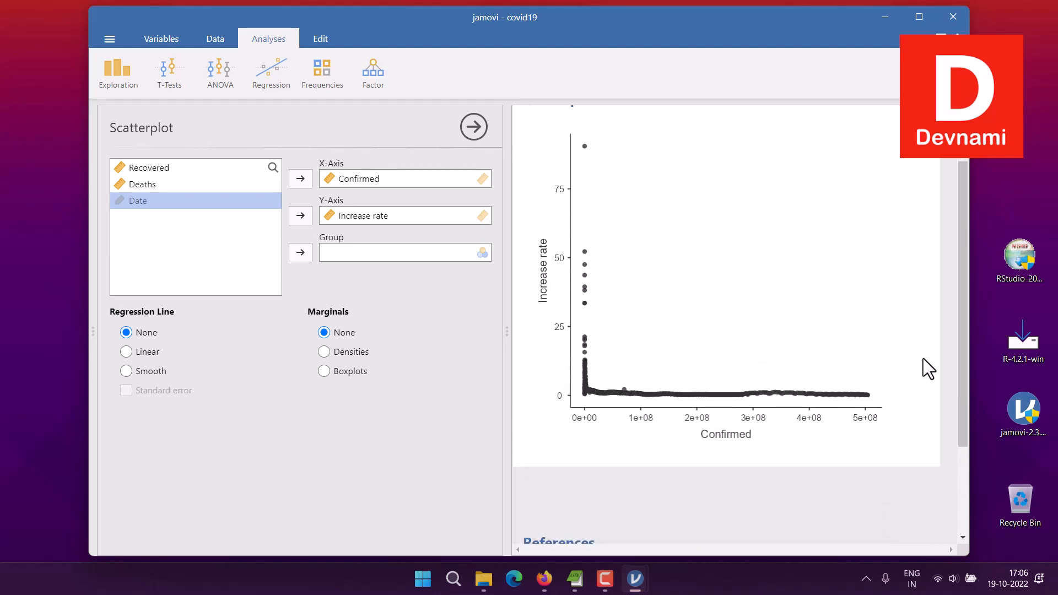
scroll(922, 358, down, 2)
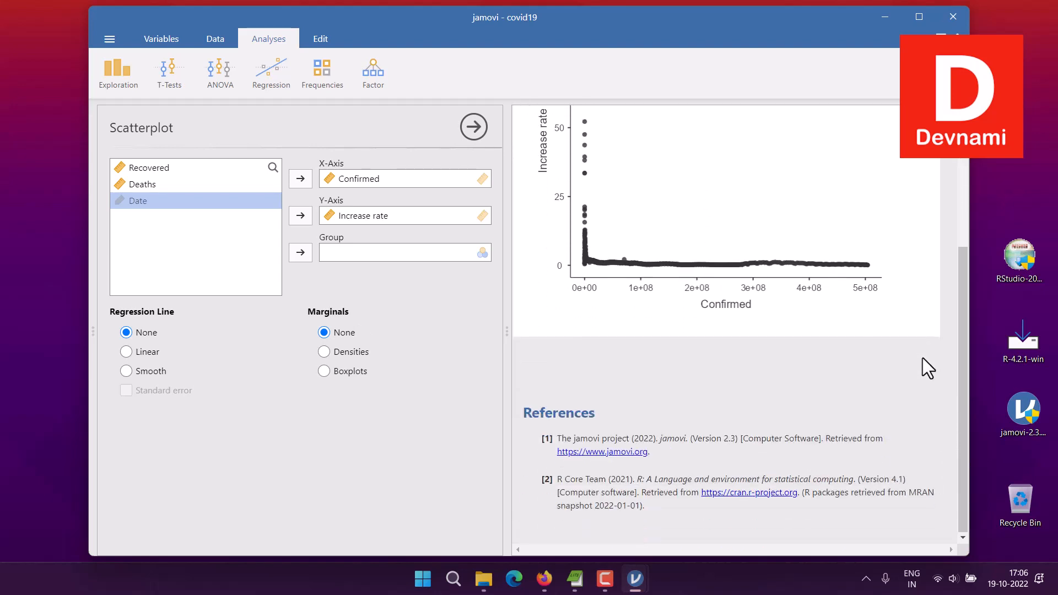
scroll(923, 358, up, 3)
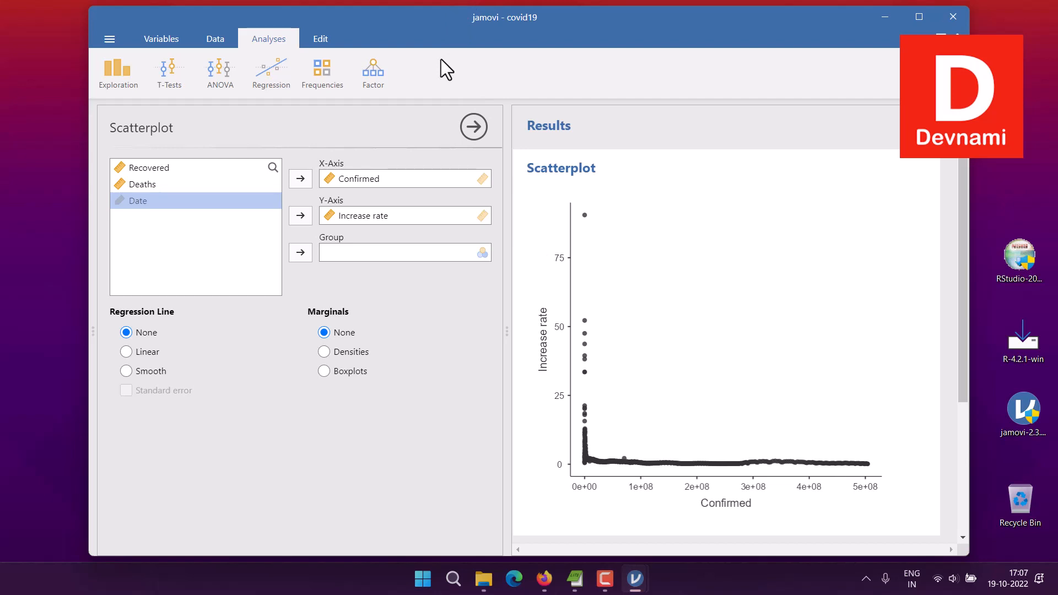
Step: Move the covid19 window aside from the untitled one and close it without saving the changes
drag(451, 25, 443, 37)
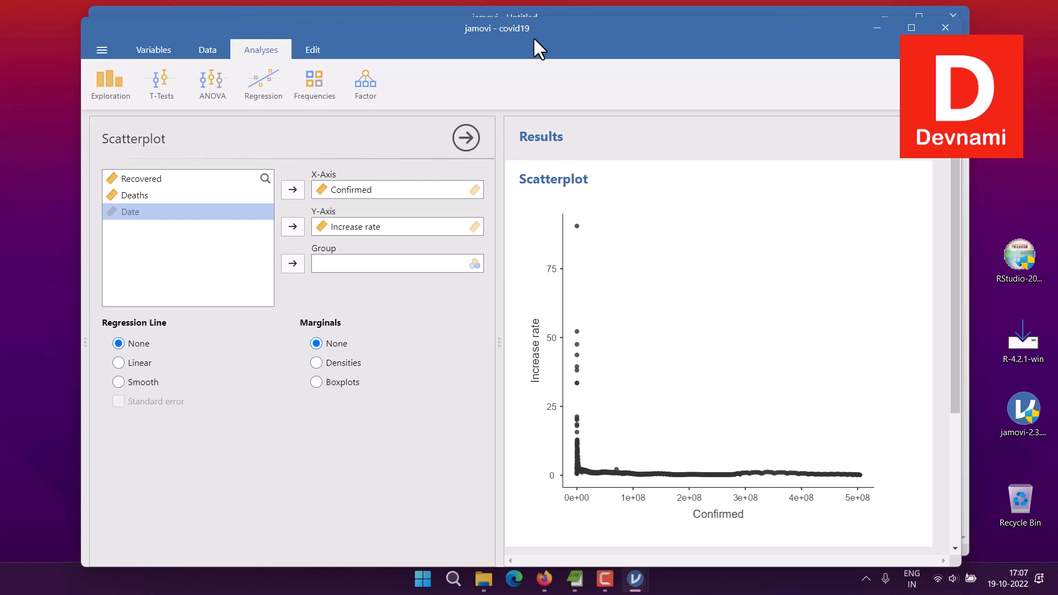
drag(560, 35, 533, 35)
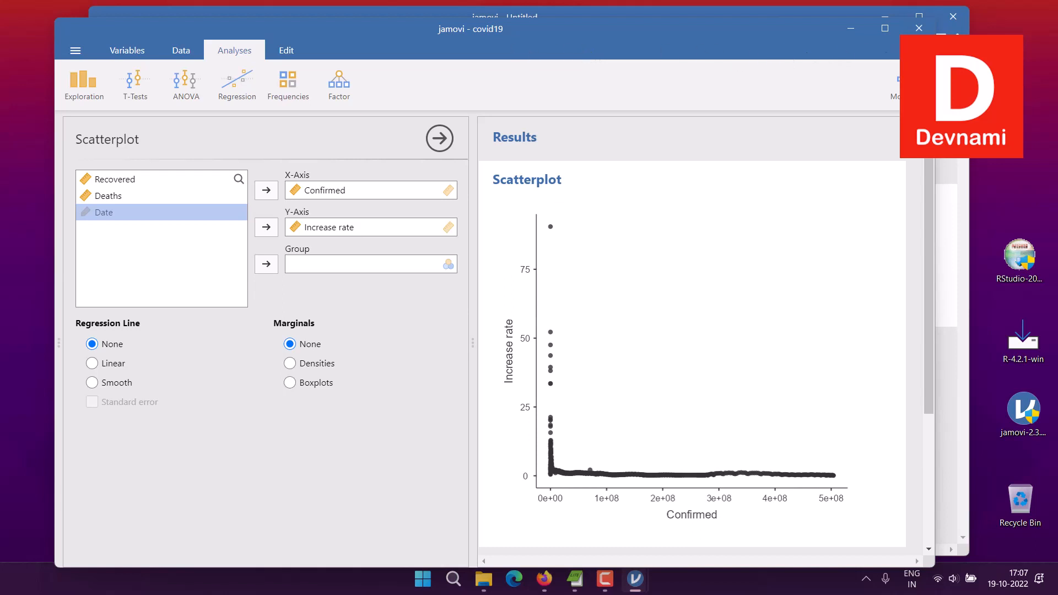
click(919, 28)
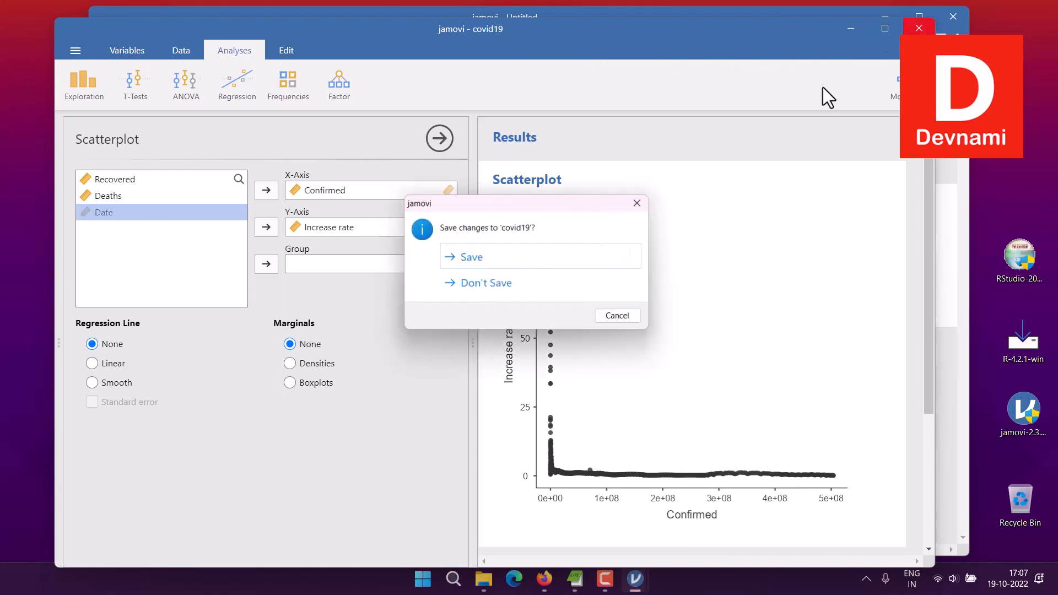
click(504, 282)
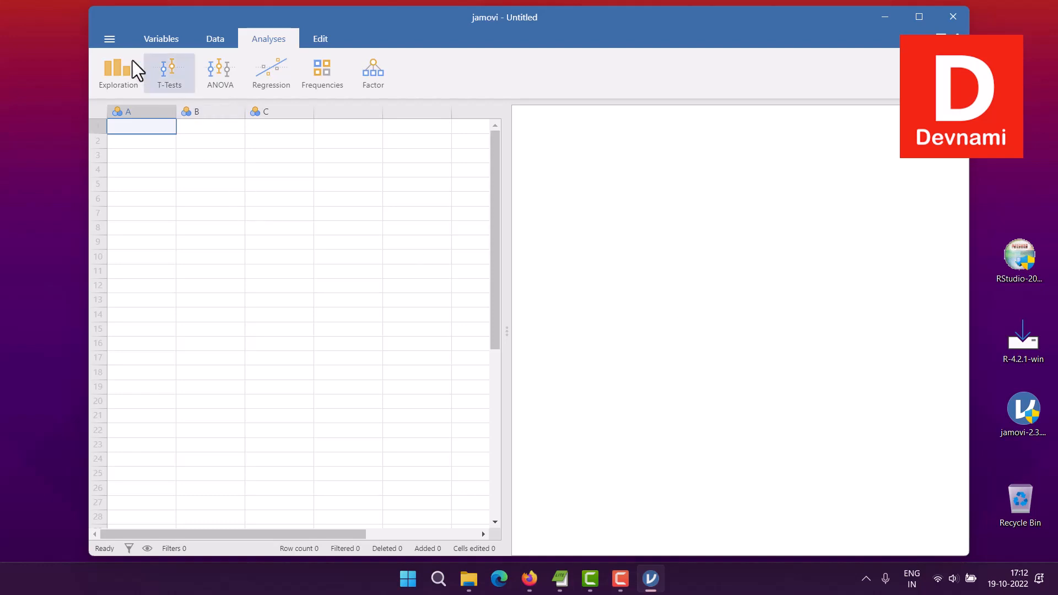
Step: Open the Big 5 sample dataset from the Data Library
click(109, 40)
click(114, 41)
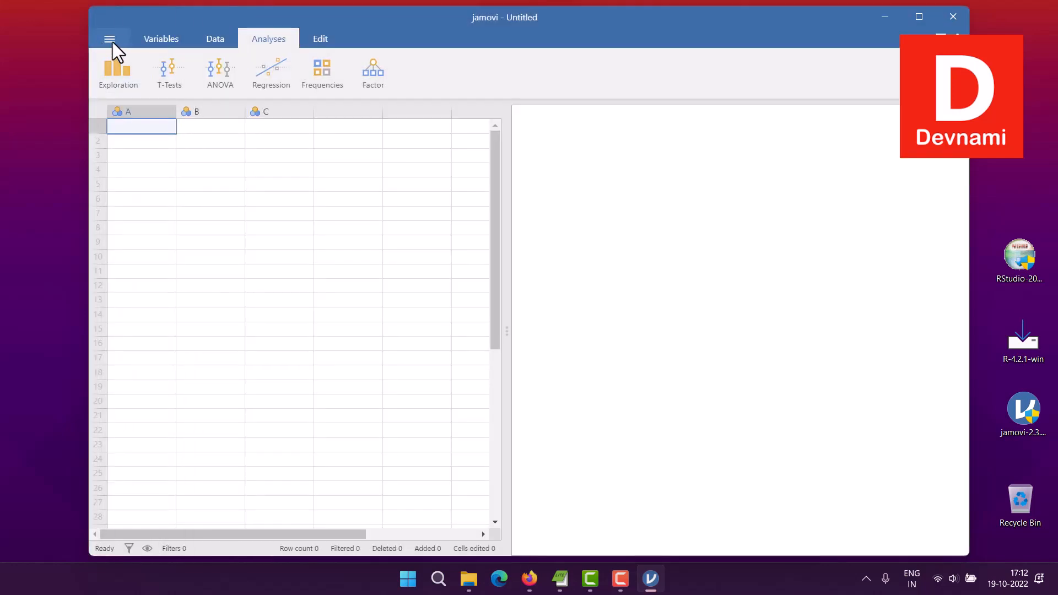
click(110, 40)
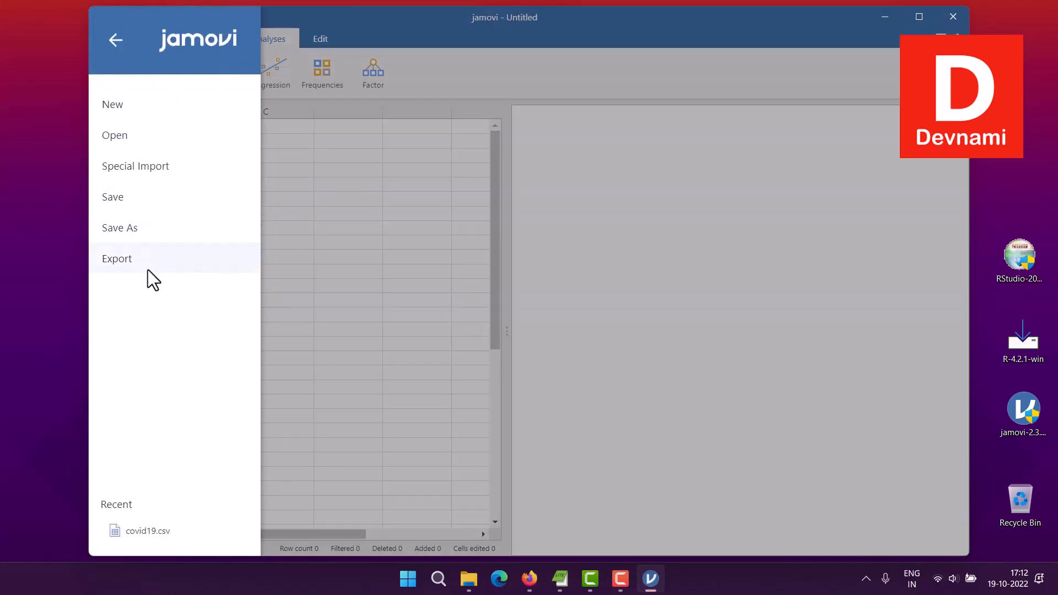
click(118, 138)
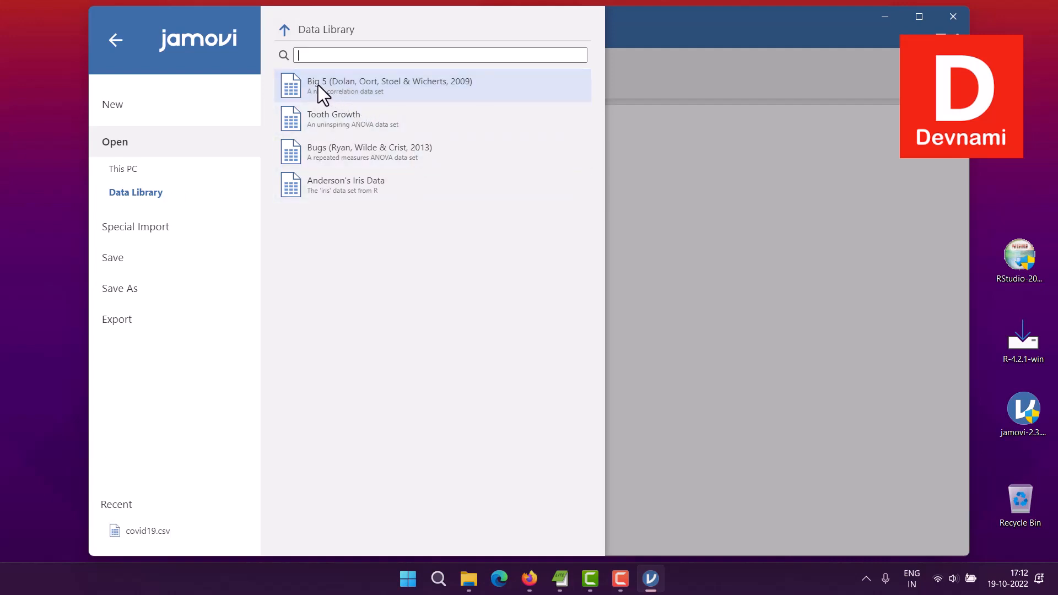
click(409, 93)
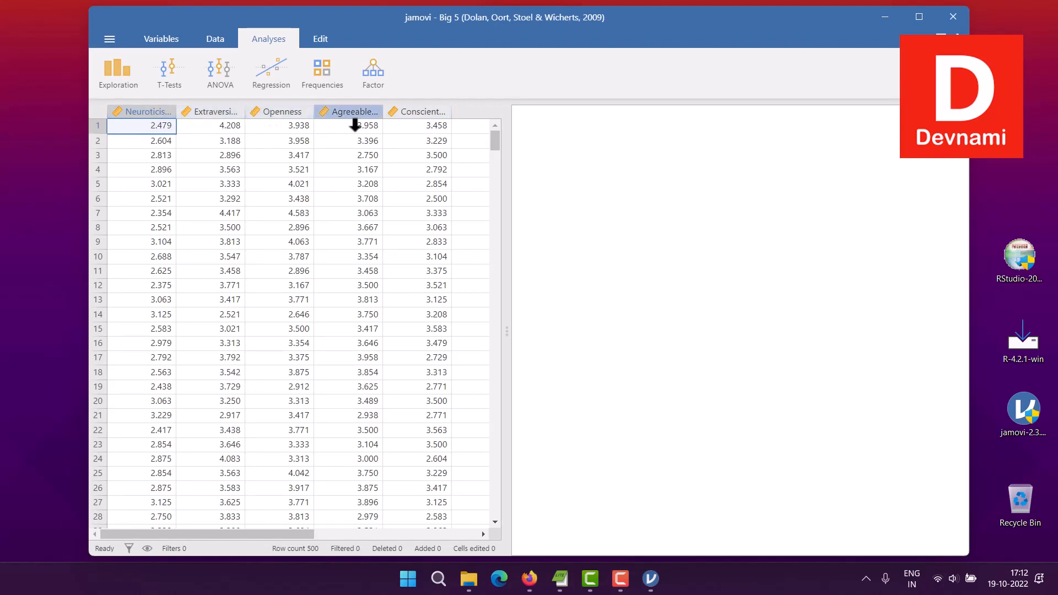
Step: Widen the last column of the Big 5 dataset slightly and look through its rows and columns
mouse_move(452, 112)
mouse_down()
mouse_move(482, 109)
mouse_move(455, 110)
mouse_up()
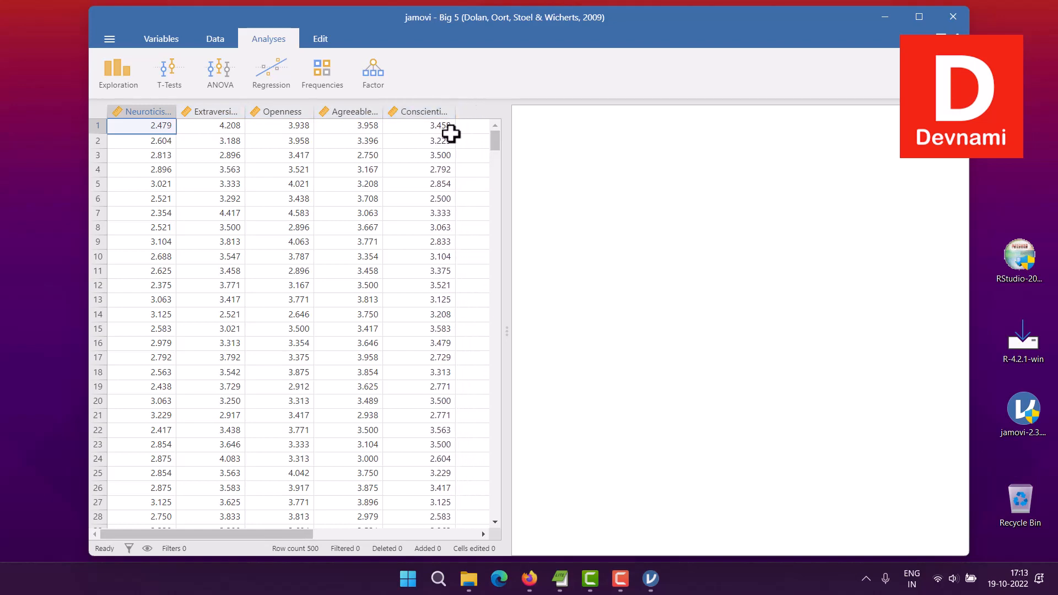
scroll(463, 208, down, 20)
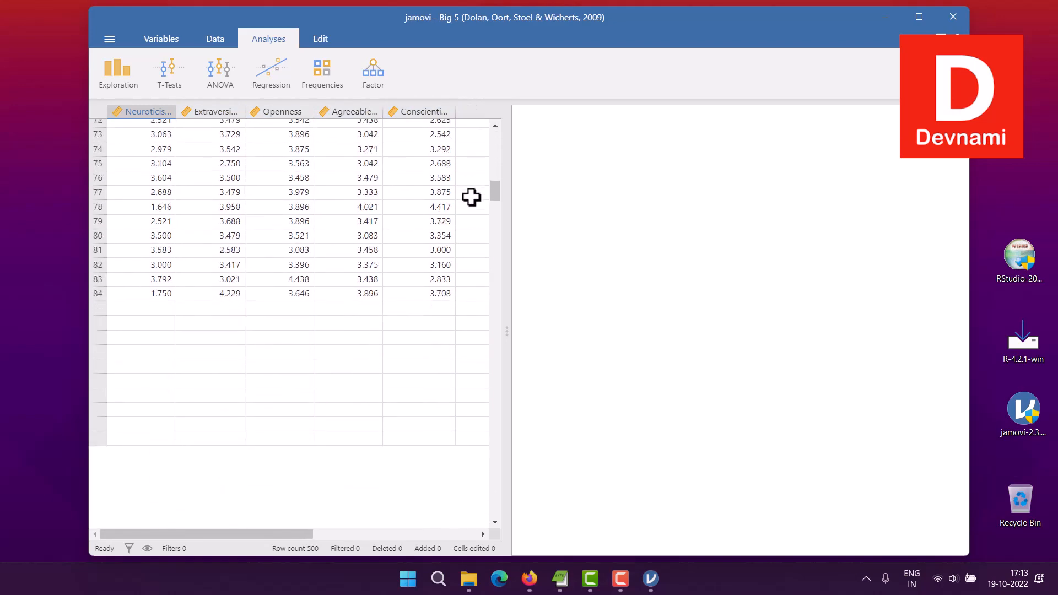
scroll(471, 199, up, 20)
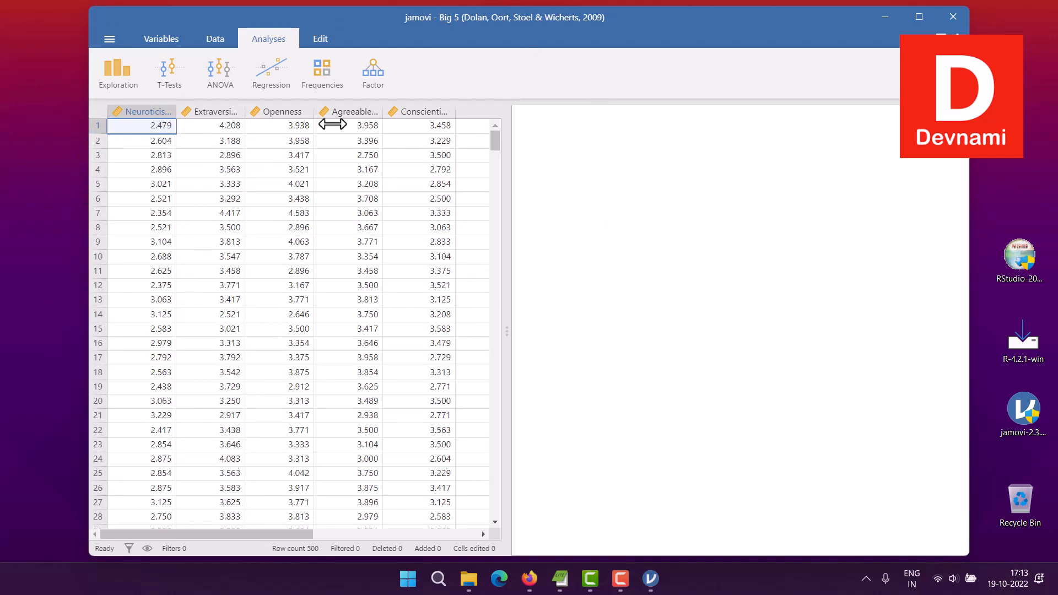
click(204, 142)
click(272, 141)
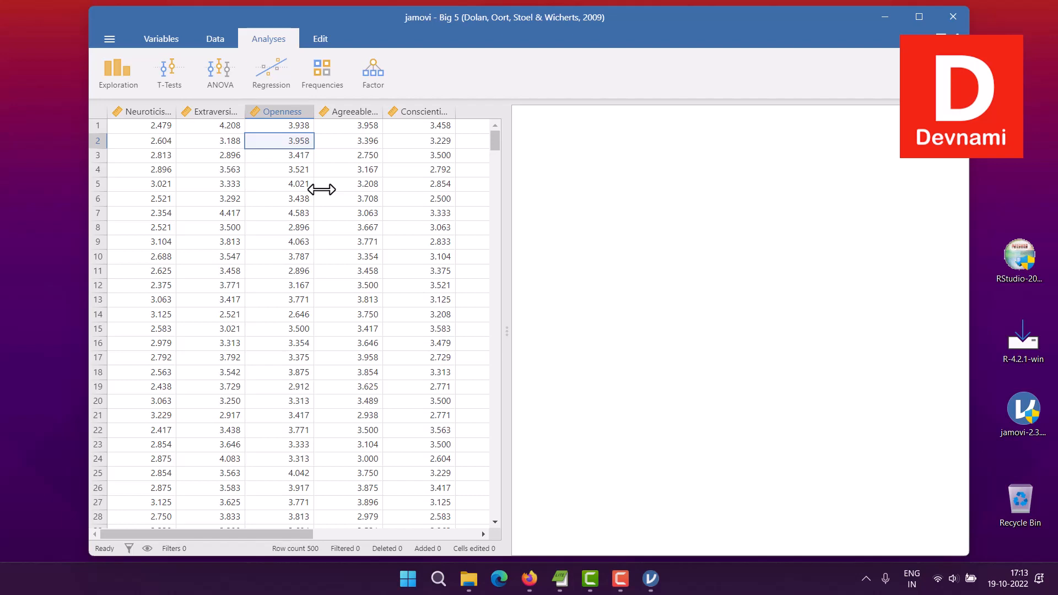
Step: Open the Tooth Growth sample dataset from the Data Library and move its window clear of the Big 5 window
click(109, 39)
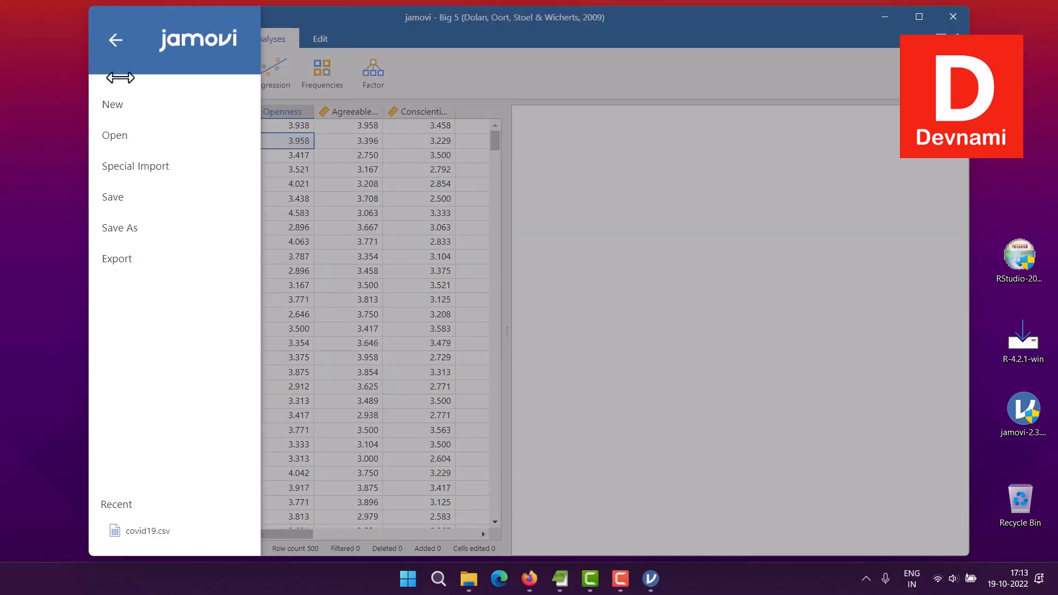
click(121, 134)
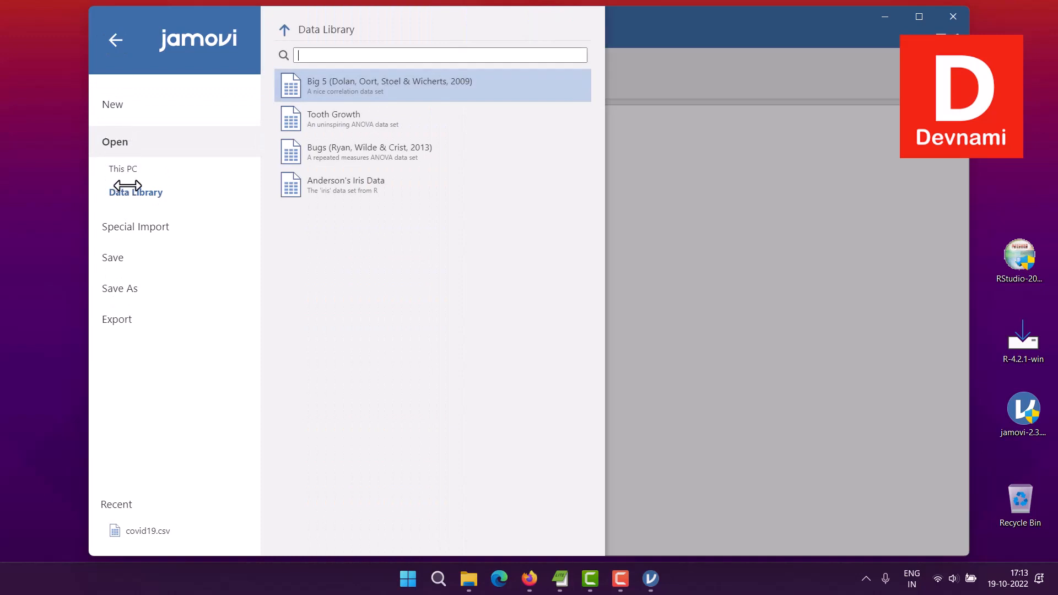
click(392, 123)
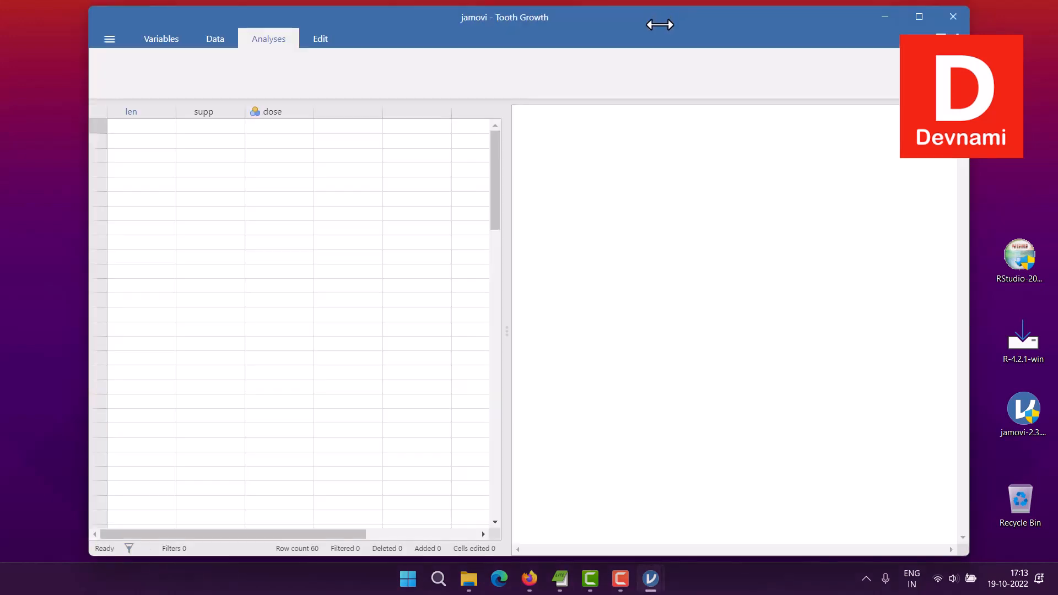
drag(660, 24, 611, 97)
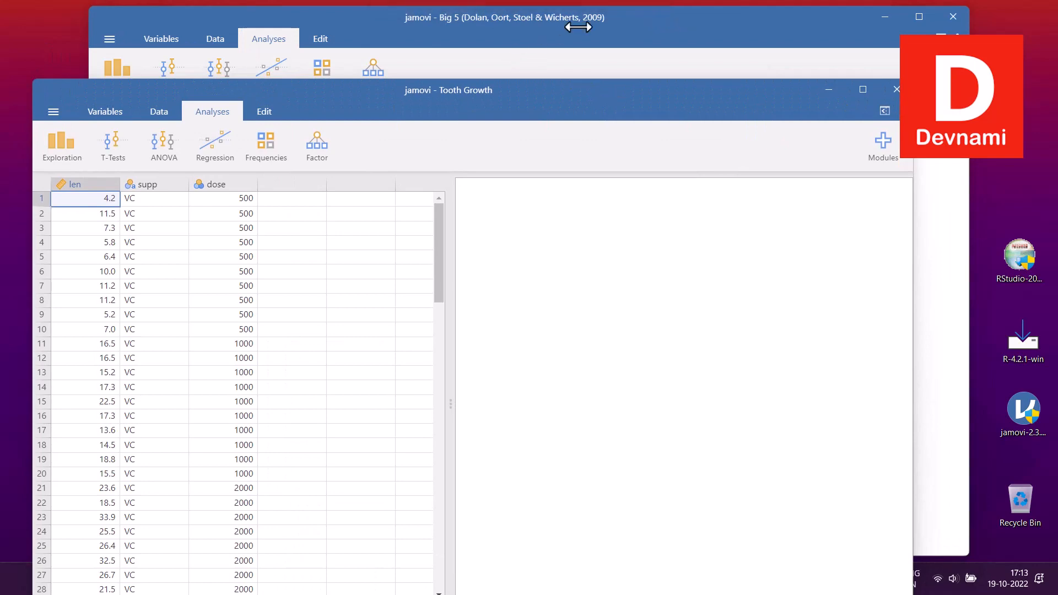
Step: Move the Big 5 window clear of the Tooth Growth window, then bring Tooth Growth forward and move it higher on the desktop
drag(579, 26, 621, 43)
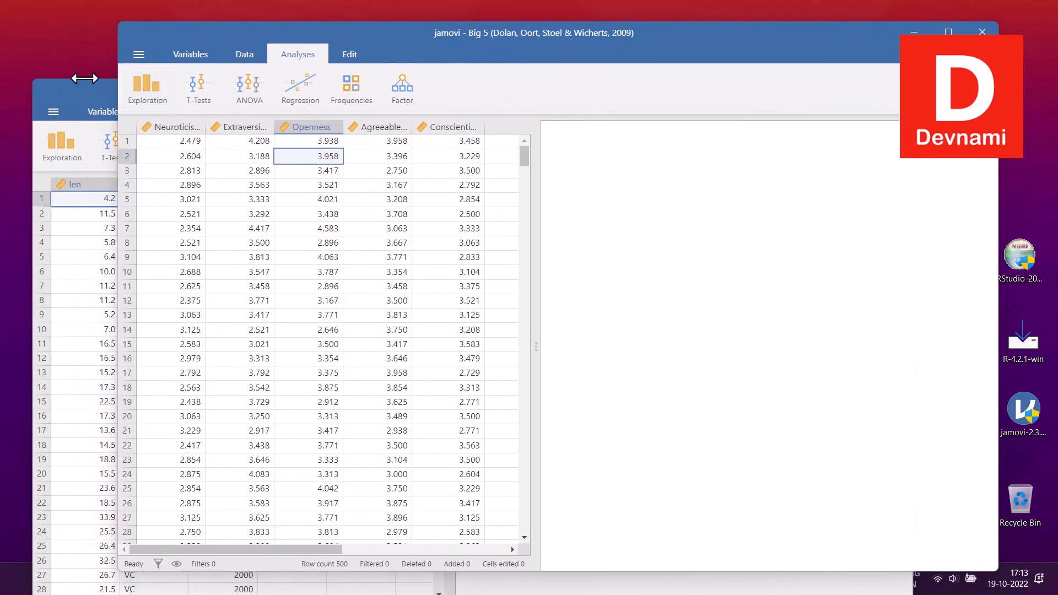
click(82, 91)
drag(98, 91, 99, 52)
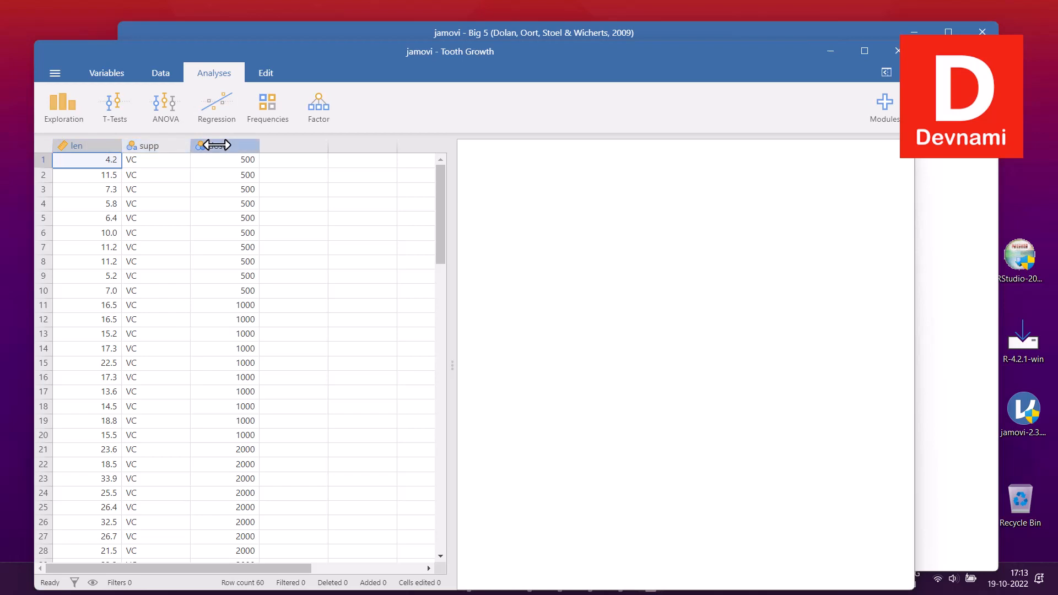
Step: Review the dose values and the available ANOVA analyses for Tooth Growth, and close its window
drag(218, 207, 216, 216)
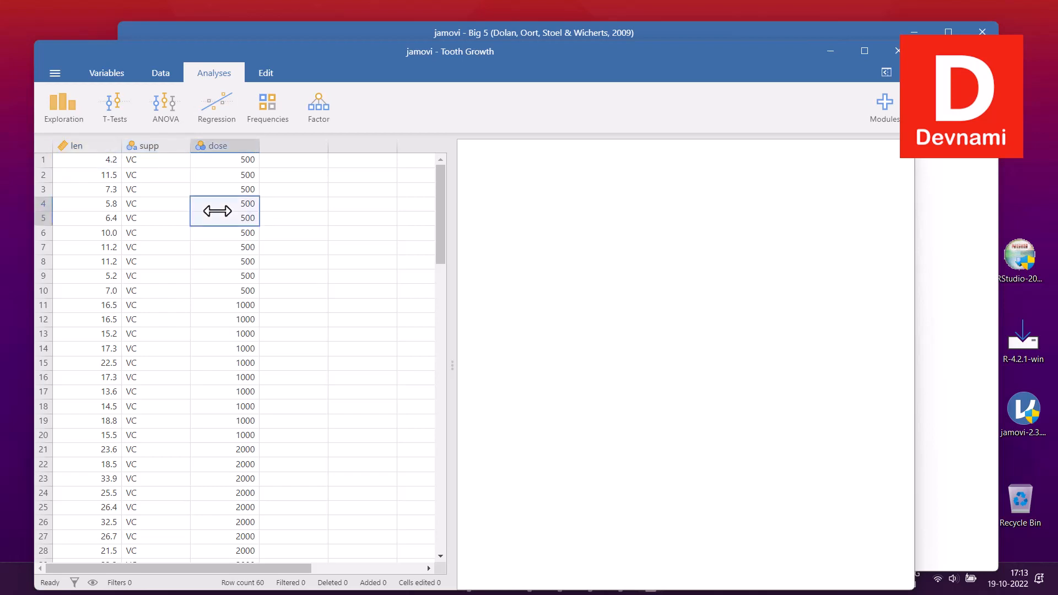
click(164, 114)
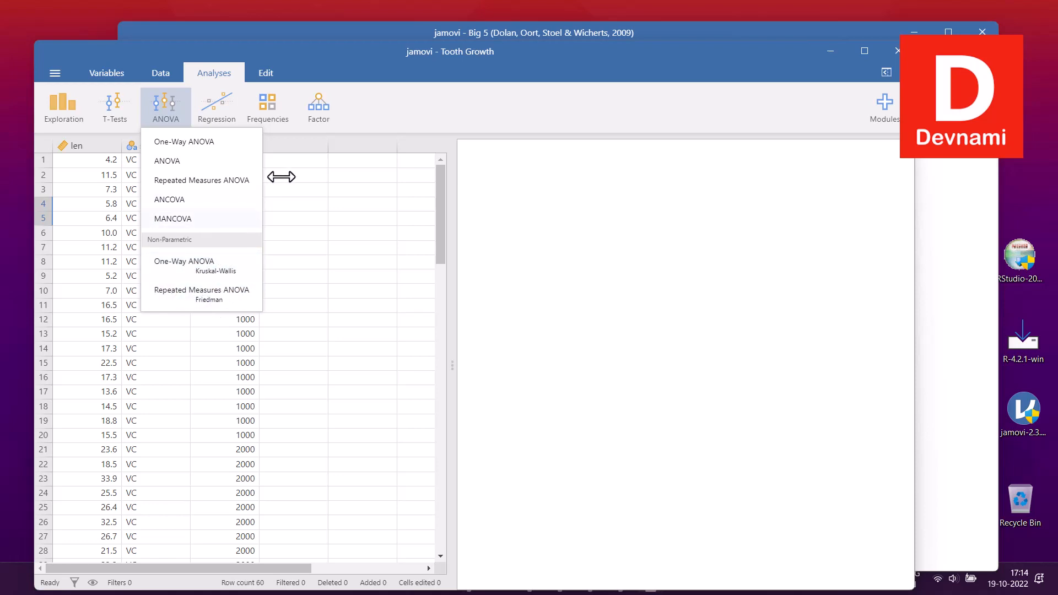
click(362, 109)
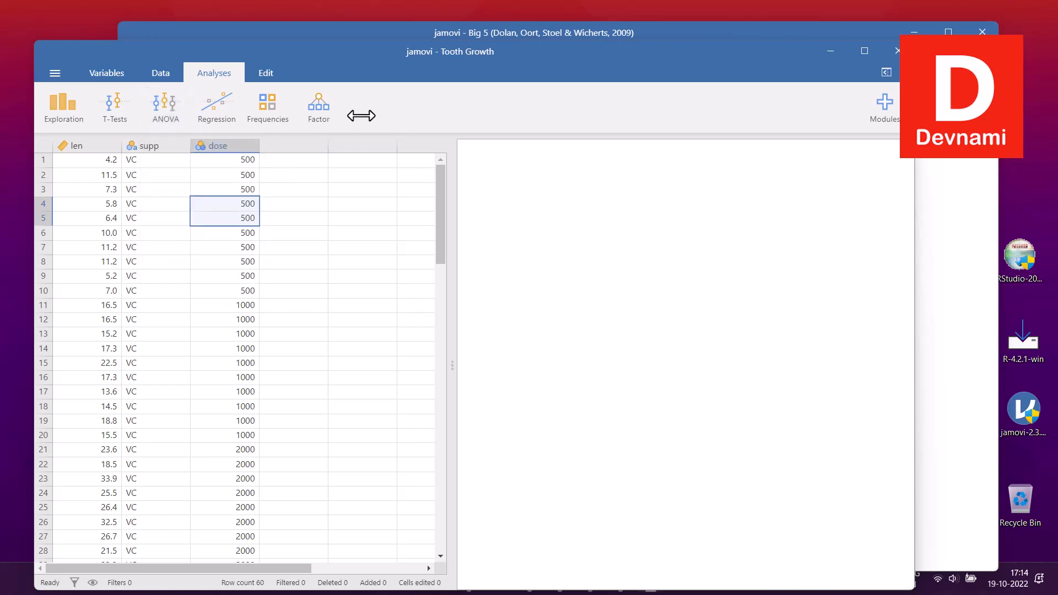
click(888, 50)
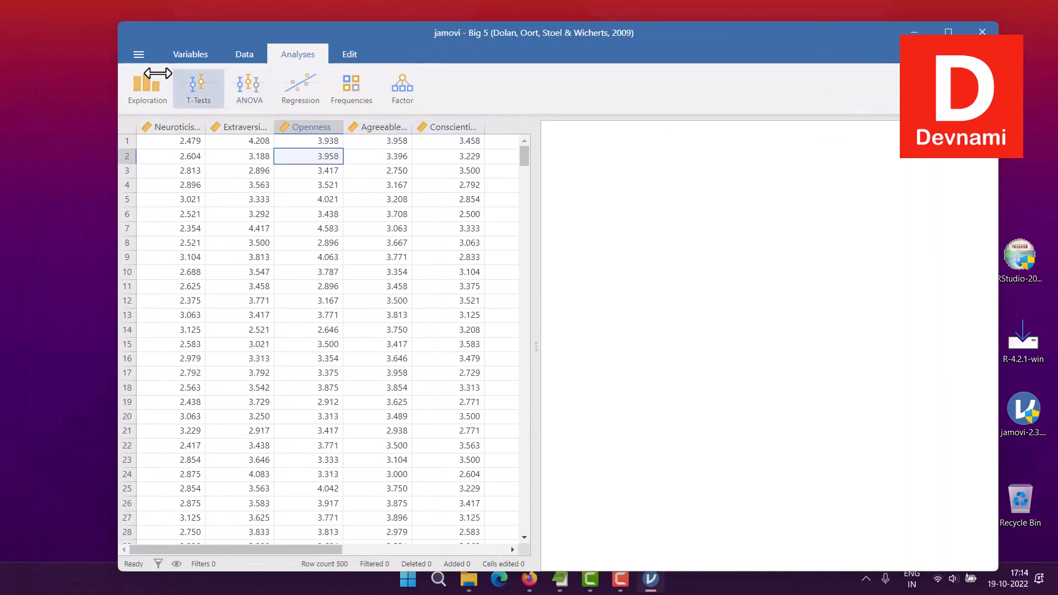
Step: Open the Anderson's Iris Data sample dataset from the Data Library
click(141, 57)
click(158, 156)
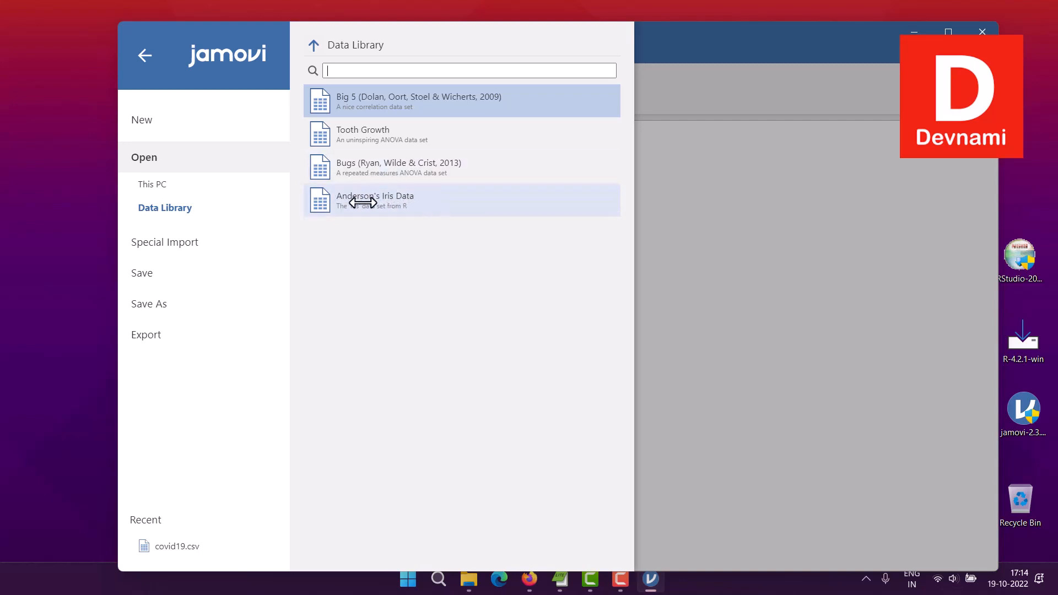
click(405, 205)
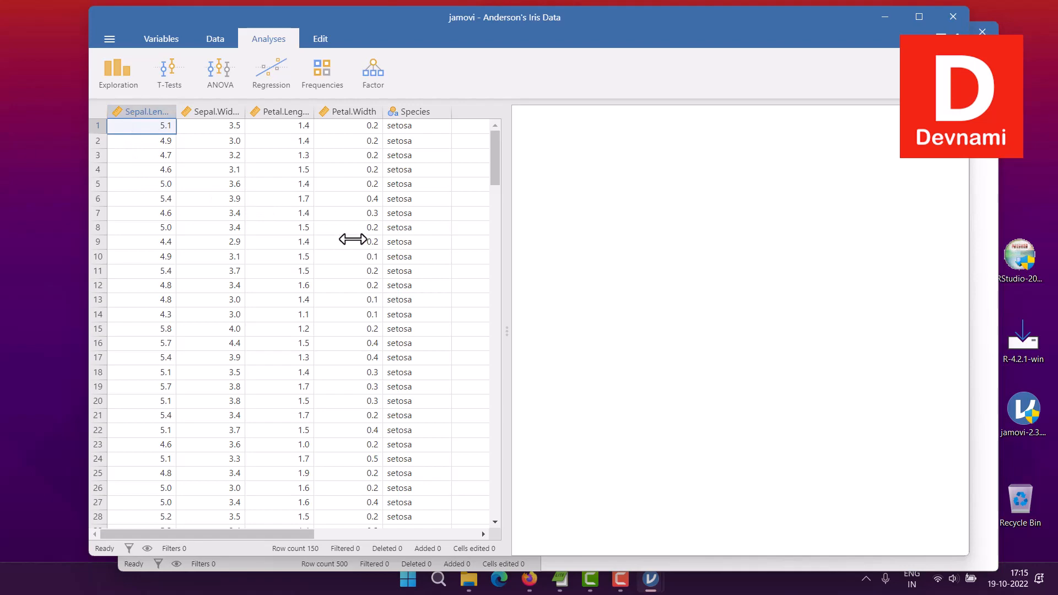
Step: Look through the rows of the Iris dataset down to its end and return to the first row
scroll(353, 238, down, 20)
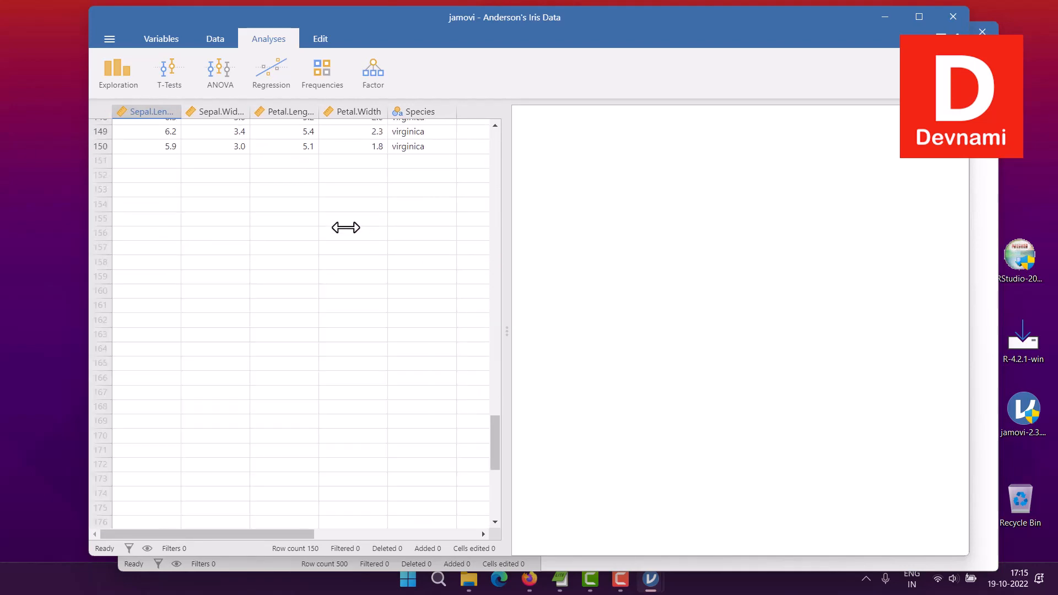
scroll(345, 228, down, 8)
scroll(346, 227, up, 20)
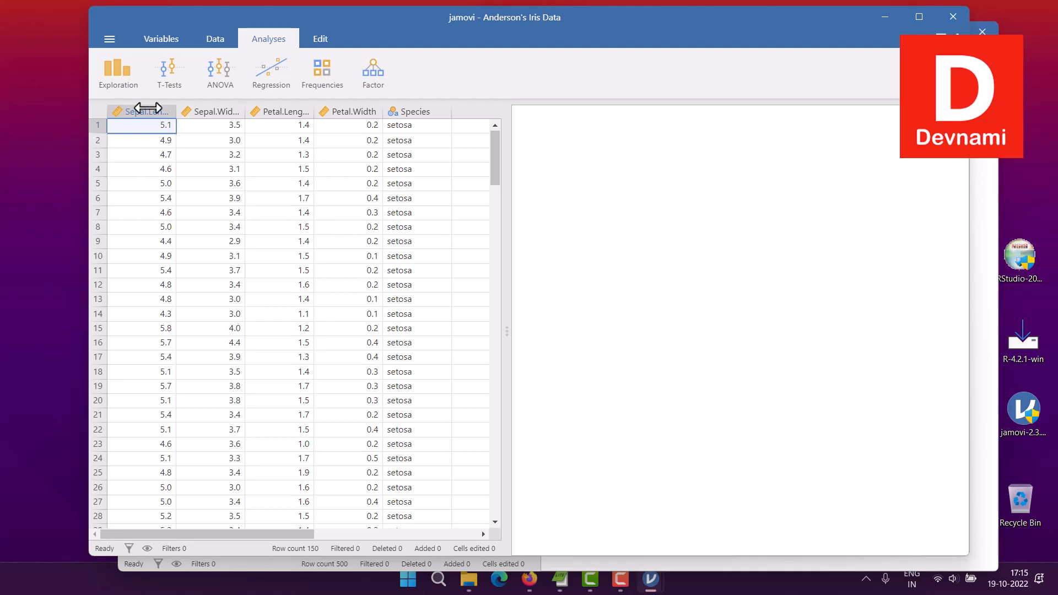
Step: Move the Iris window aside from the Big 5 window and close it
drag(624, 23, 569, 28)
click(956, 86)
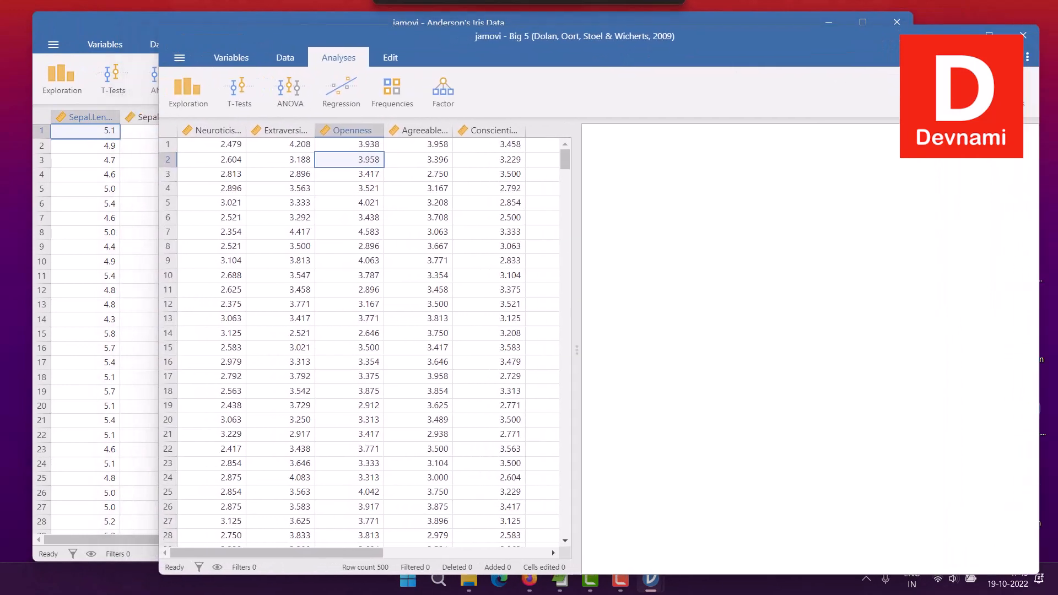
click(132, 25)
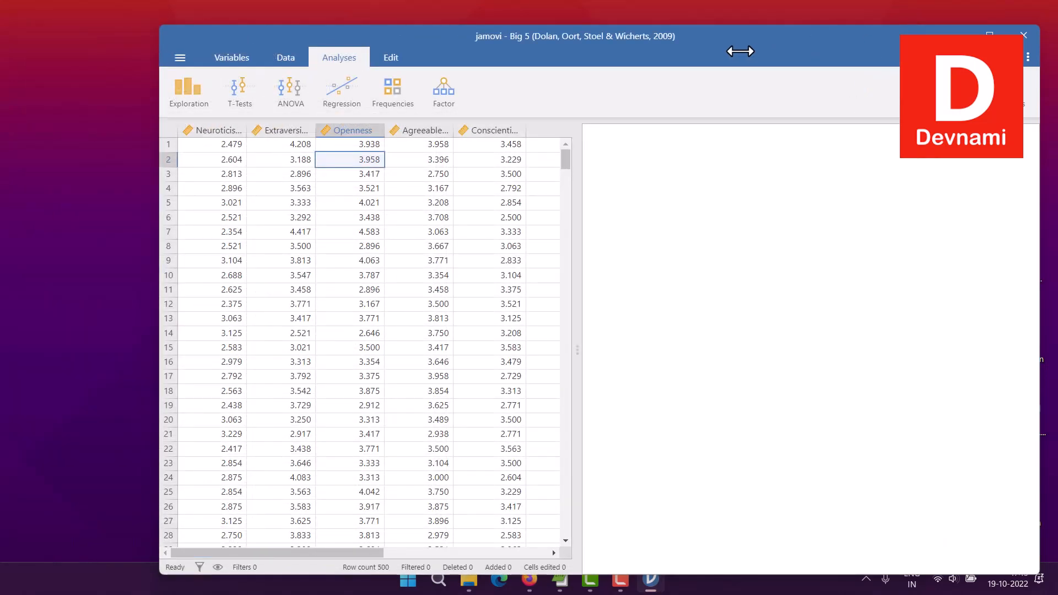
Step: Open the Bugs (Ryan, Wilde & Crist, 2013) sample dataset from the Data Library
click(105, 51)
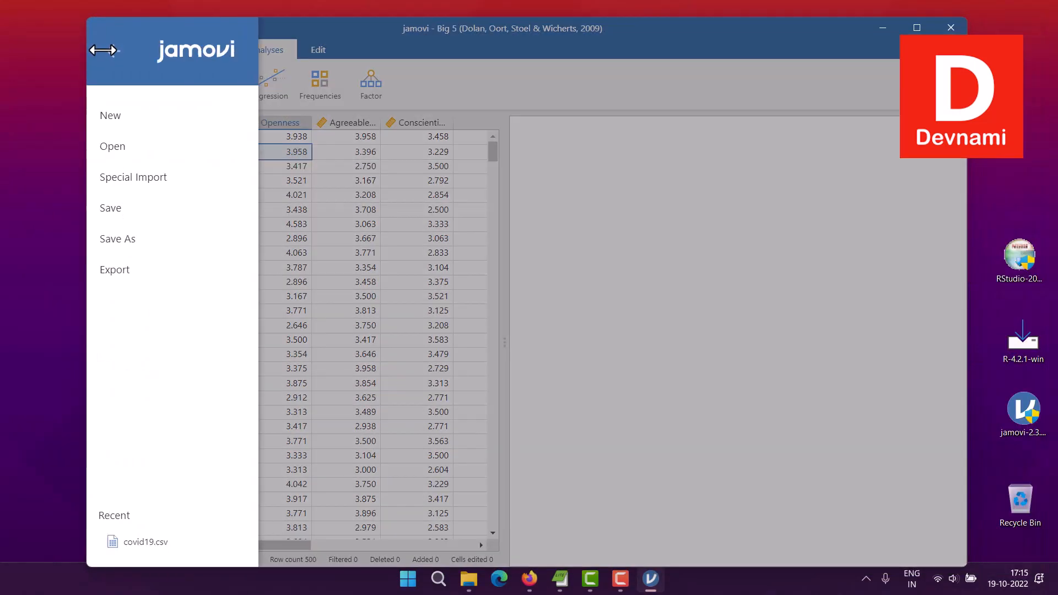
click(113, 146)
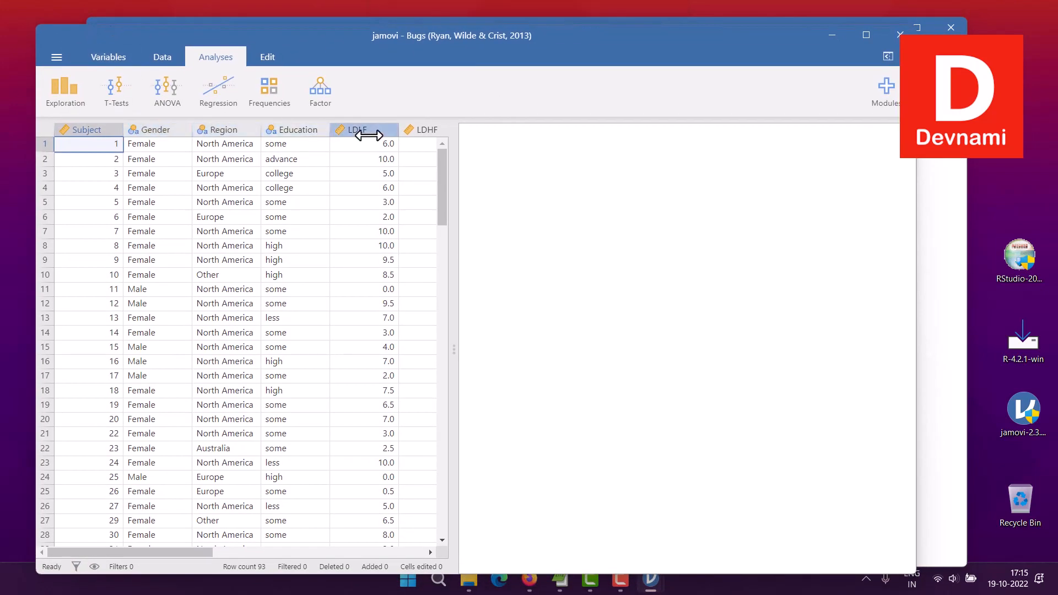
Step: Look through the rows and columns of the Bugs dataset and return to its beginning
drag(209, 553, 184, 540)
scroll(342, 297, down, 5)
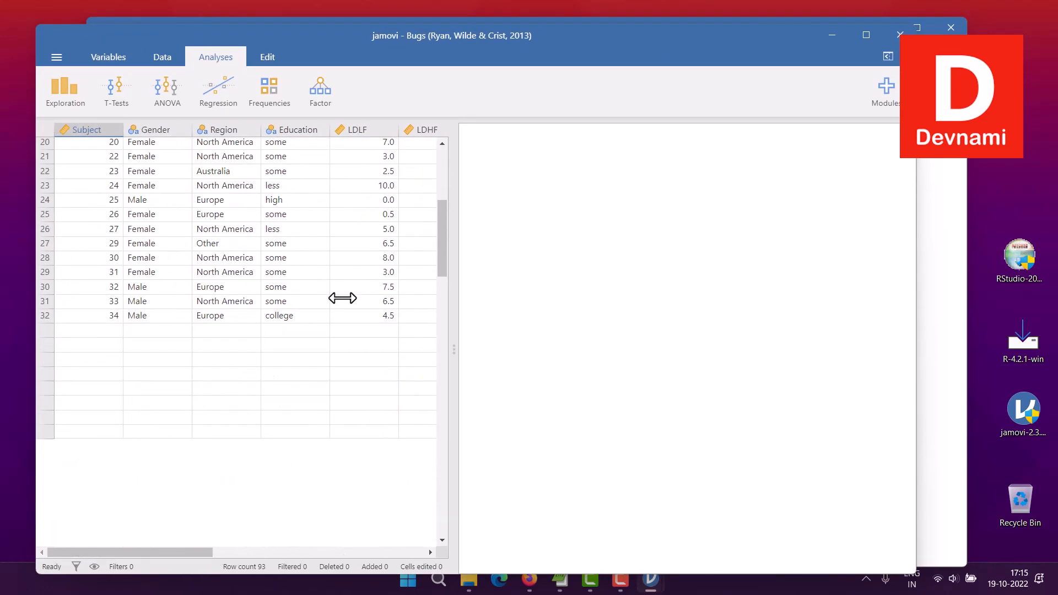
scroll(342, 297, down, 8)
scroll(342, 297, up, 15)
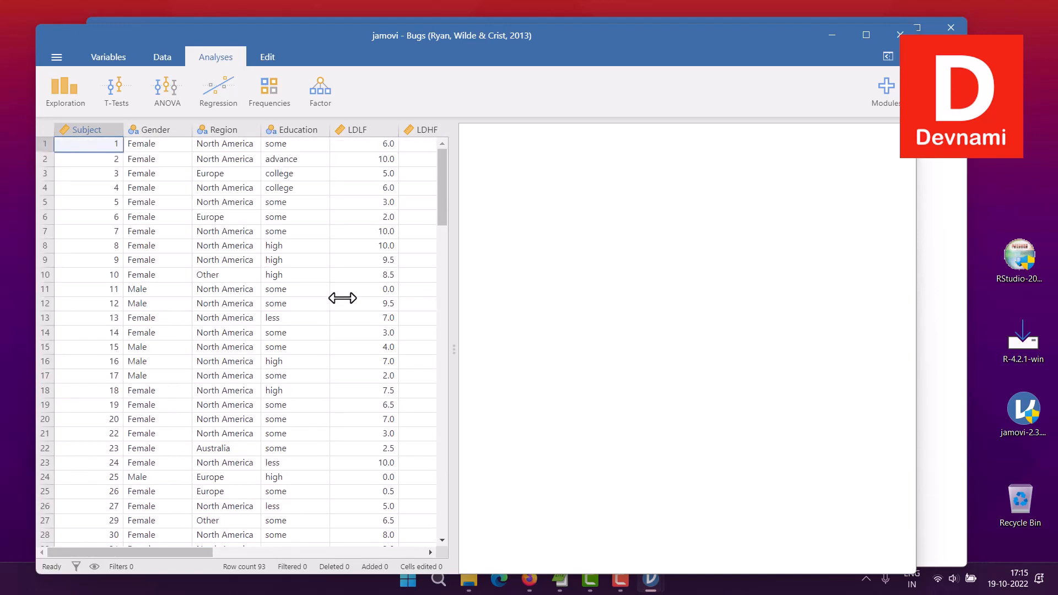
drag(210, 556, 142, 527)
Step: Bring up the Data Library's list of sample datasets from the Bugs window
click(57, 57)
click(71, 157)
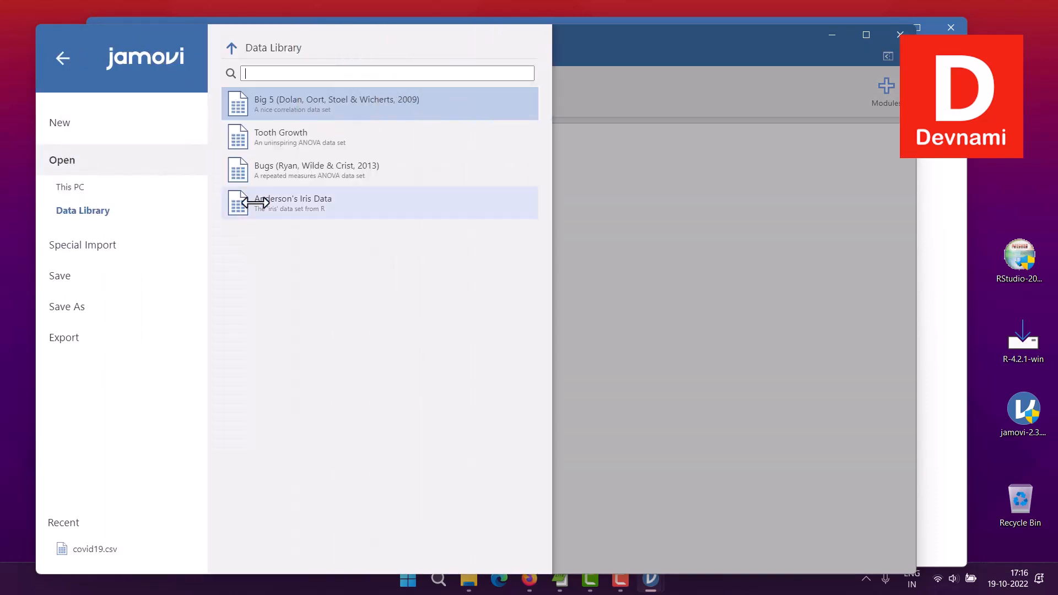